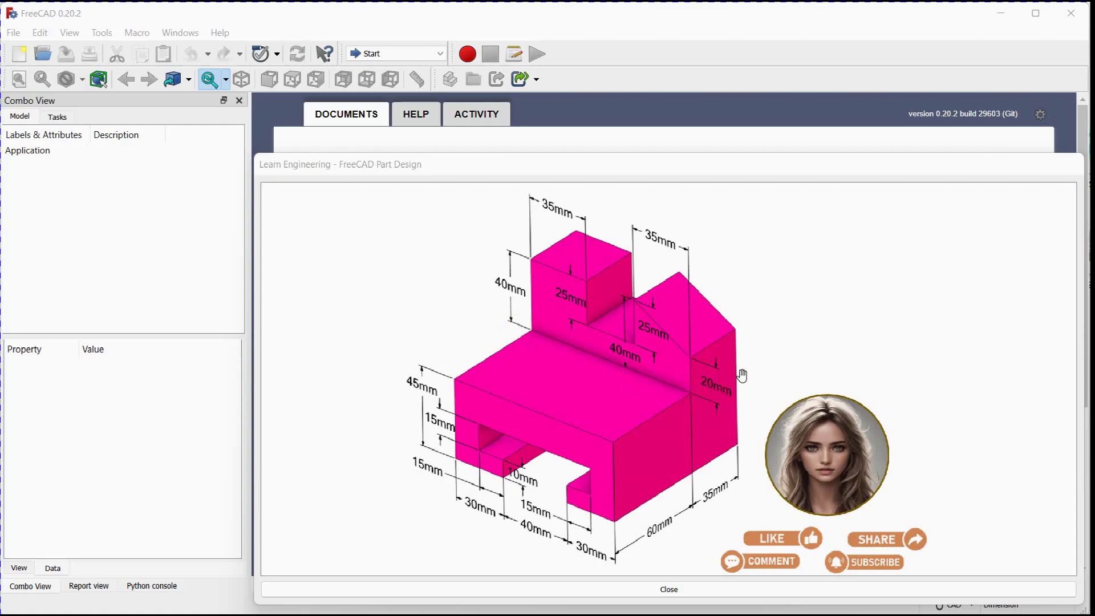
# - Shrink the reference drawing window and create a new empty document in the Part Design workbench
pyautogui.moveTo(254, 151); pyautogui.dragTo(695, 311)
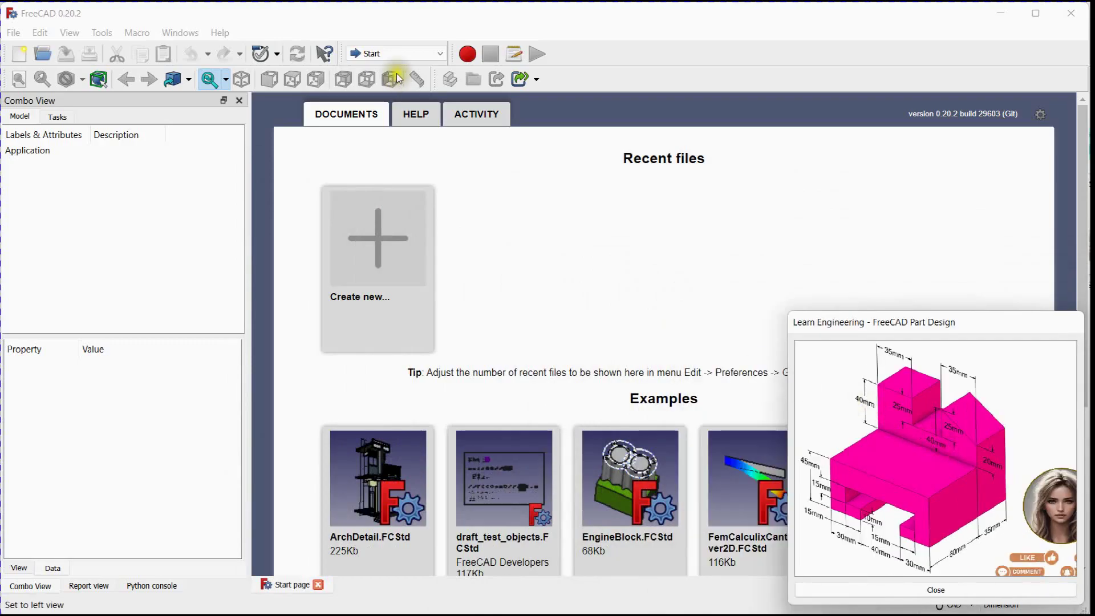
pyautogui.click(395, 51)
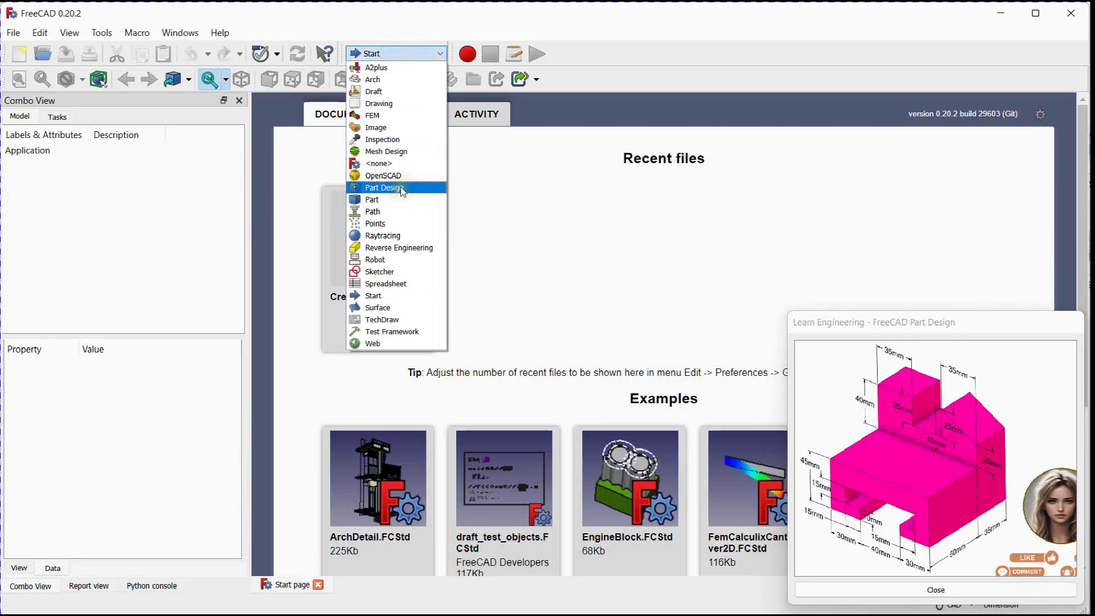
pyautogui.click(400, 186)
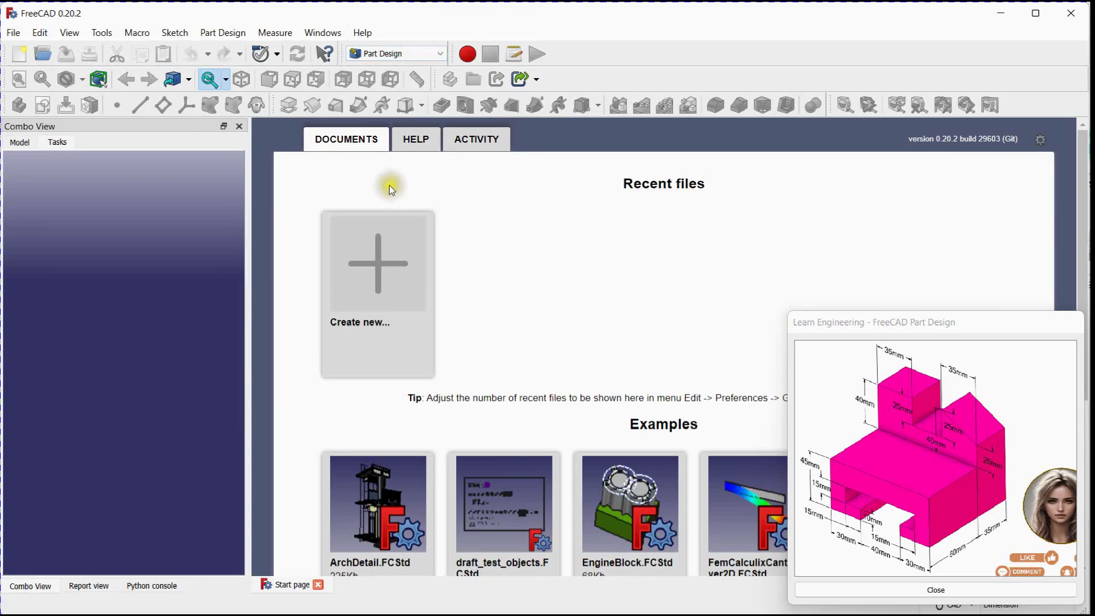
pyautogui.click(19, 55)
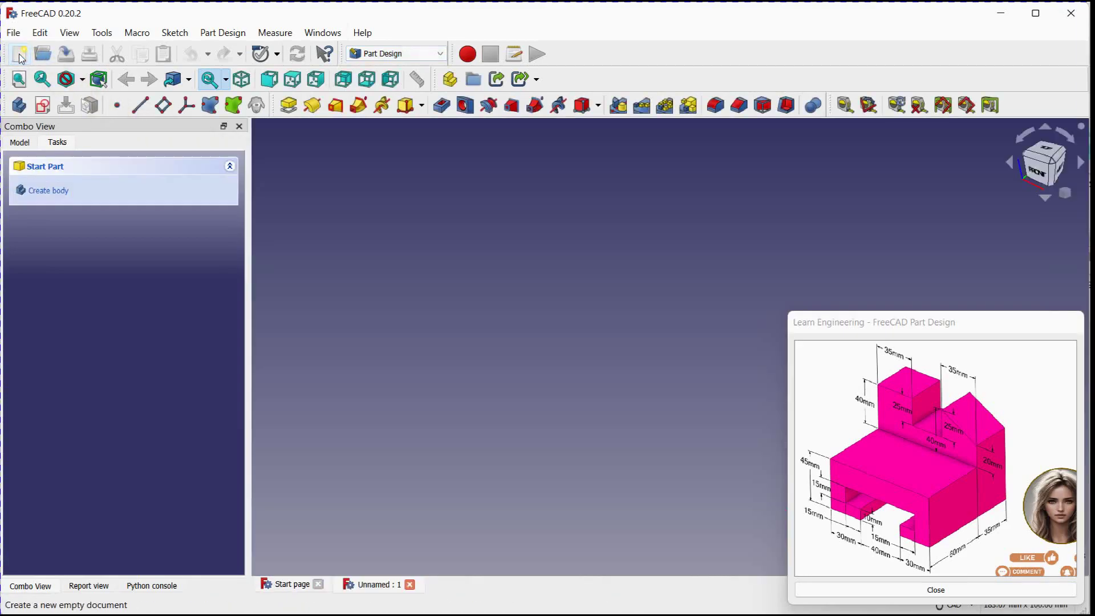
# - Create a new body in the document and start a sketch on its XZ plane
pyautogui.click(19, 142)
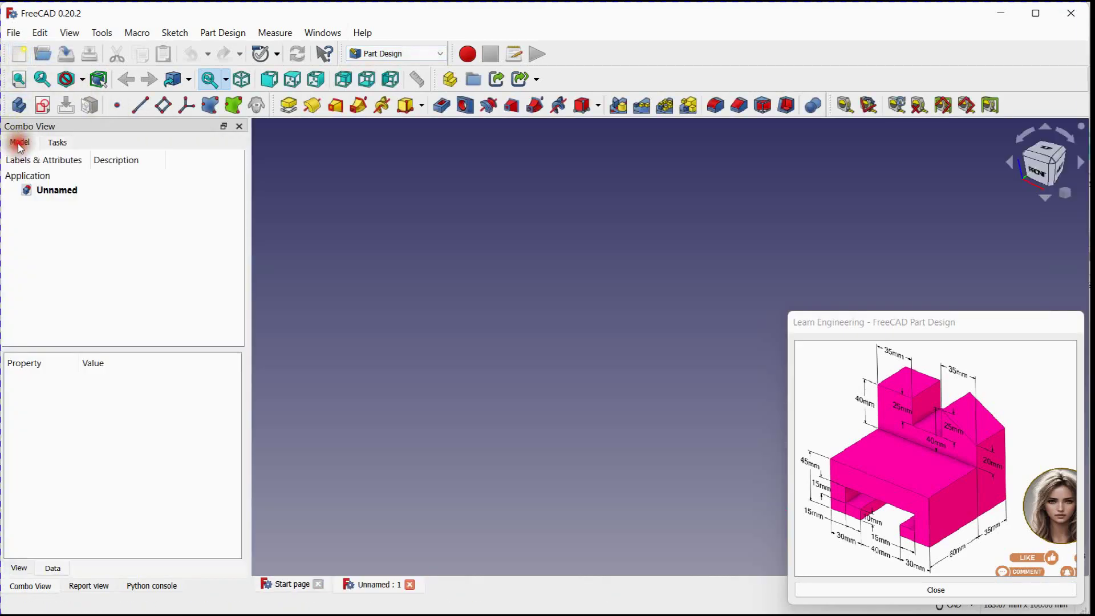
pyautogui.click(19, 106)
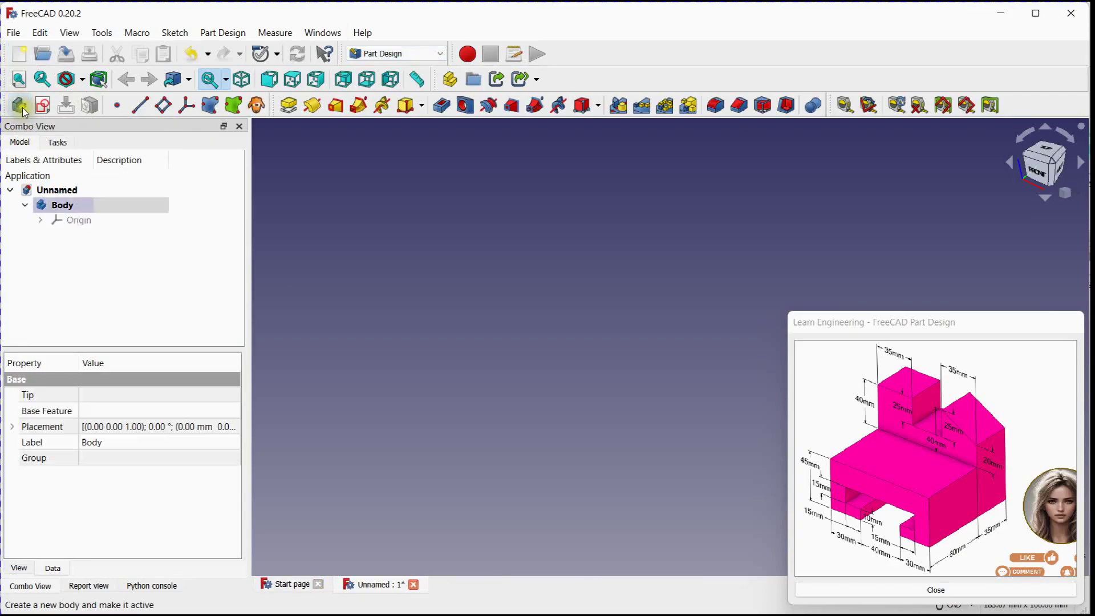
pyautogui.click(44, 105)
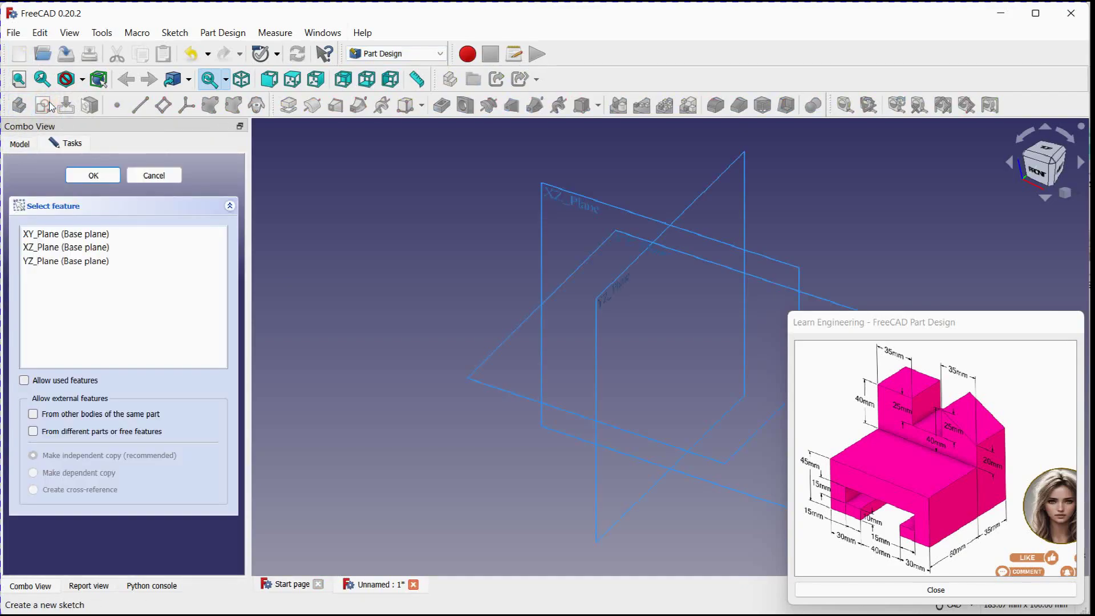
pyautogui.click(547, 194)
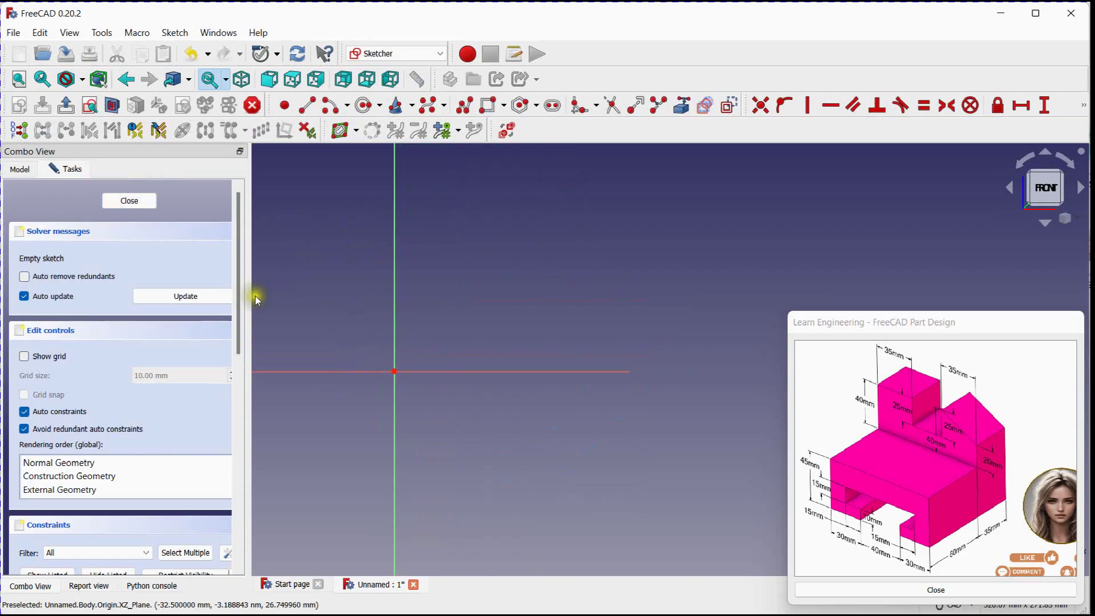
# - Show the sketch grid with a 5 mm spacing and turn off auto constraints
pyautogui.click(24, 355)
pyautogui.scroll(1, 389, 357)
pyautogui.moveTo(377, 343)
pyautogui.mouseDown(button='middle')
pyautogui.moveTo(286, 388)
pyautogui.moveTo(283, 370)
pyautogui.mouseUp(button='middle')
pyautogui.click(155, 375)
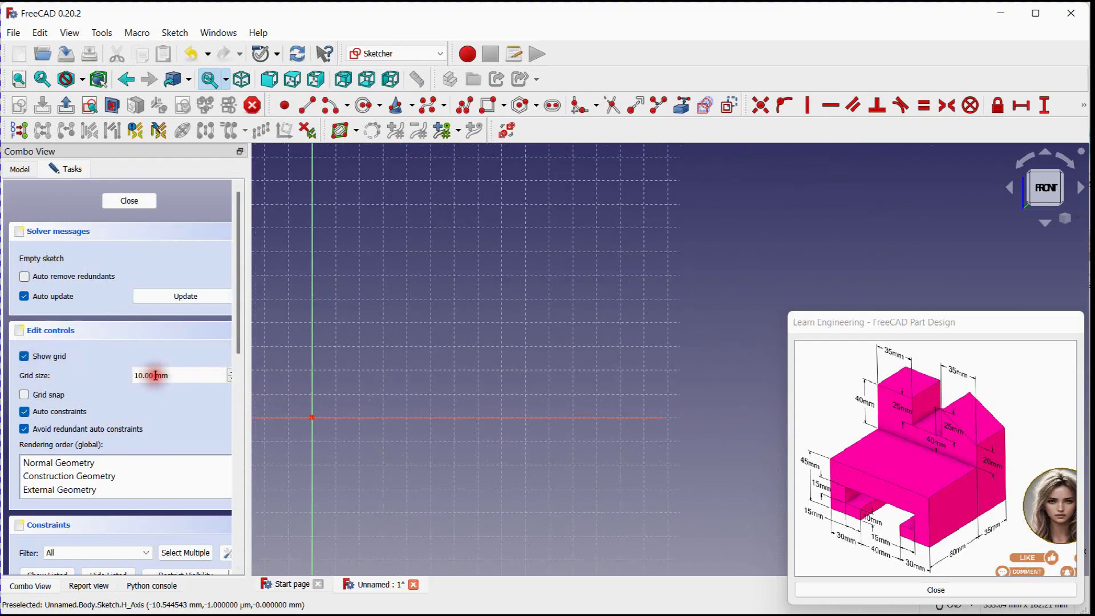
pyautogui.doubleClick(152, 375)
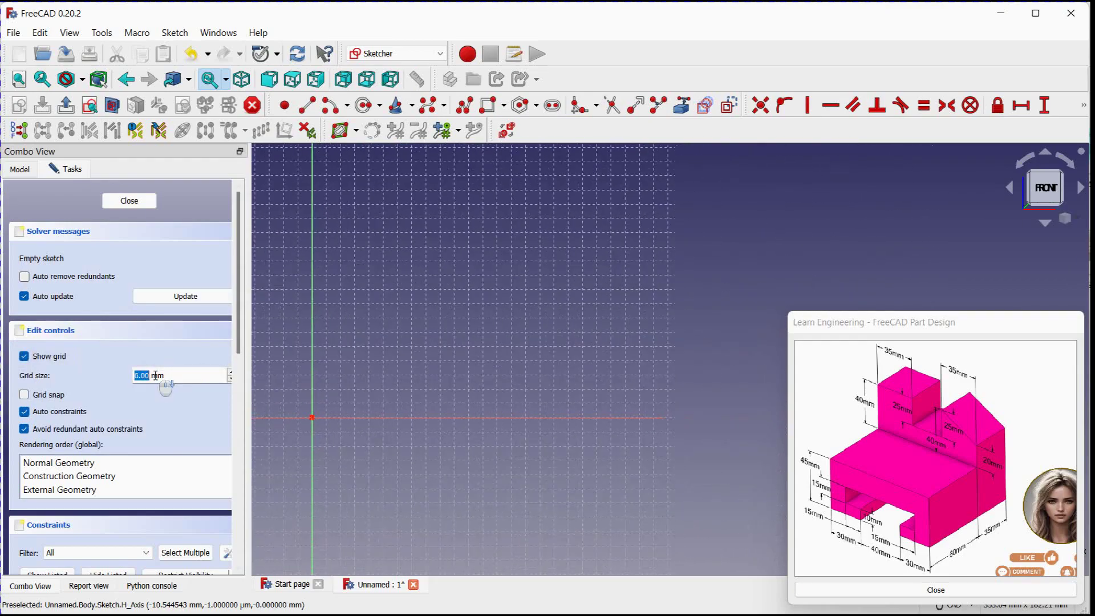
pyautogui.write('5')
pyautogui.click(66, 409)
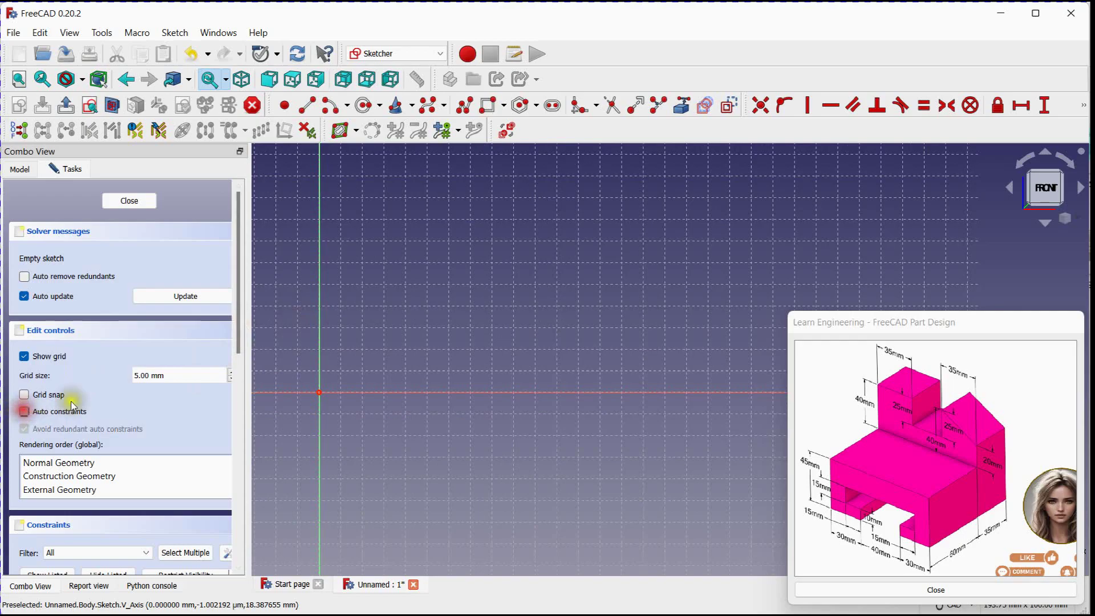
pyautogui.scroll(-1, 459, 293)
pyautogui.moveTo(459, 293)
pyautogui.mouseDown(button='middle')
pyautogui.moveTo(426, 344)
pyautogui.moveTo(438, 335)
pyautogui.mouseUp(button='middle')
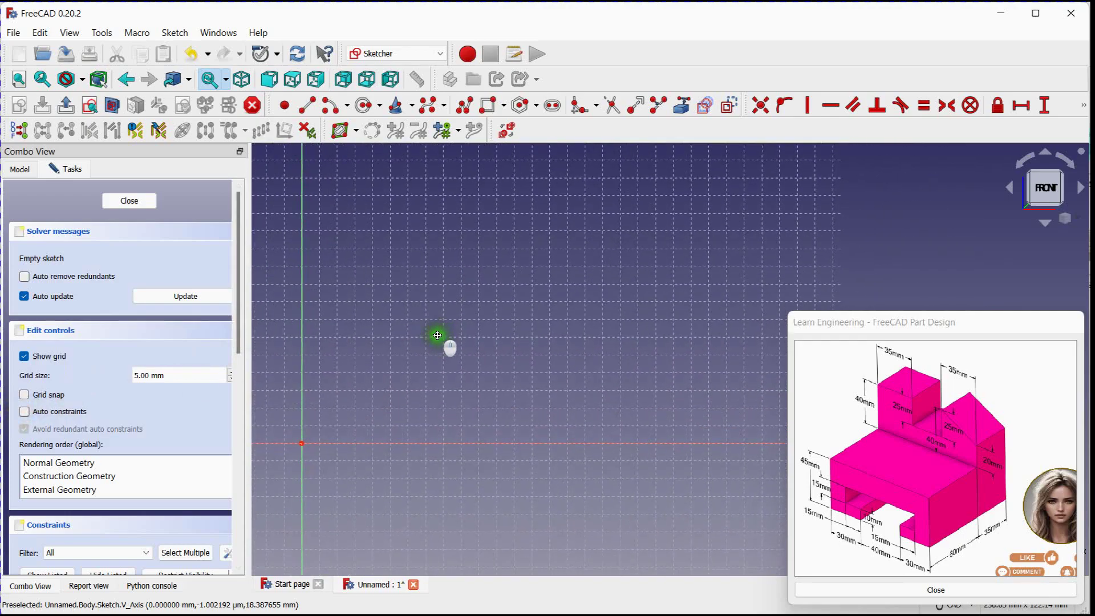
# - Sketch a rough closed 12-line polyline above the horizontal axis, shaped as a wide block with a T-slot opening at its bottom
pyautogui.click(464, 106)
pyautogui.scroll(-3, 382, 325)
pyautogui.scroll(3, 389, 296)
pyautogui.scroll(-3, 401, 283)
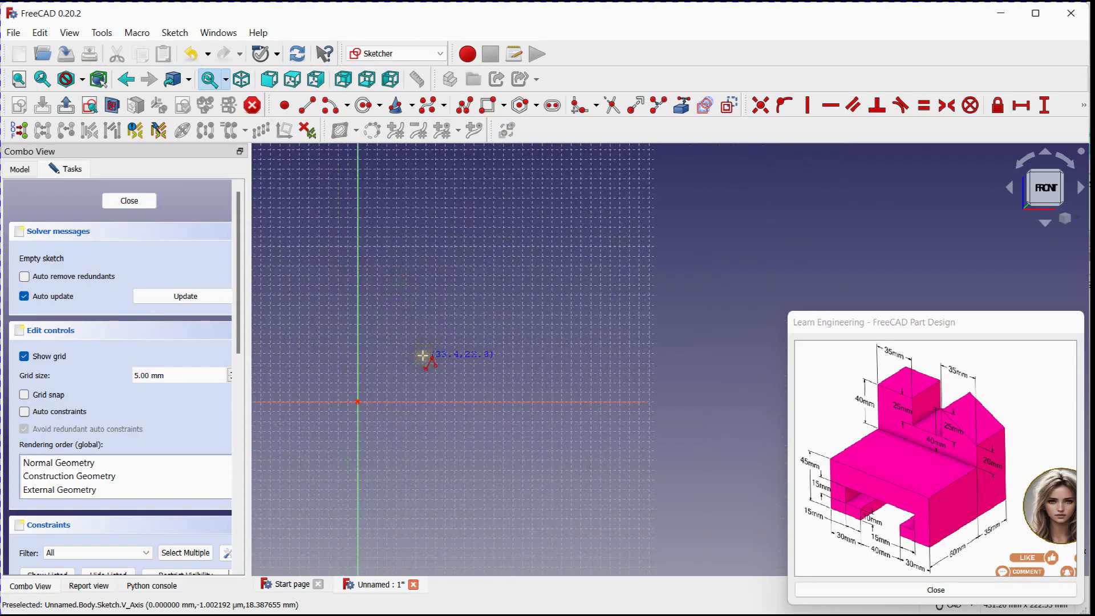
pyautogui.click(438, 350)
pyautogui.click(516, 357)
pyautogui.click(510, 385)
pyautogui.click(386, 384)
pyautogui.click(391, 273)
pyautogui.click(750, 285)
pyautogui.click(718, 390)
pyautogui.click(600, 381)
pyautogui.click(603, 342)
pyautogui.click(686, 337)
pyautogui.click(672, 301)
pyautogui.click(429, 309)
pyautogui.click(440, 349)
pyautogui.rightClick(475, 329)
pyautogui.moveTo(476, 330); pyautogui.dragTo(447, 313, button='middle')
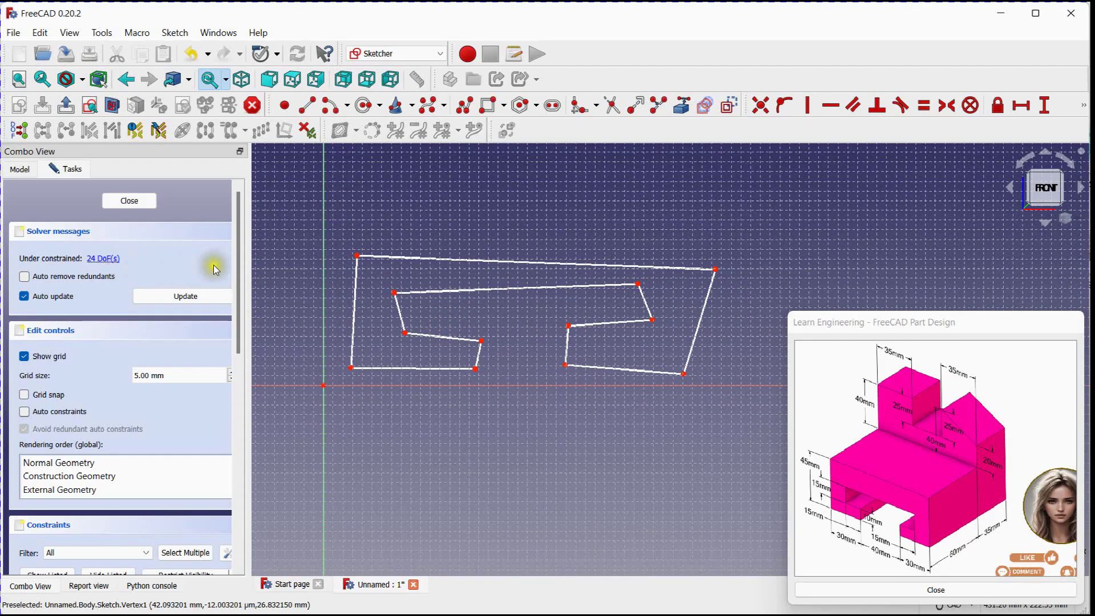
# - Review the sketch's constraint list and element list for the drawn polyline
pyautogui.moveTo(235, 262); pyautogui.dragTo(241, 377)
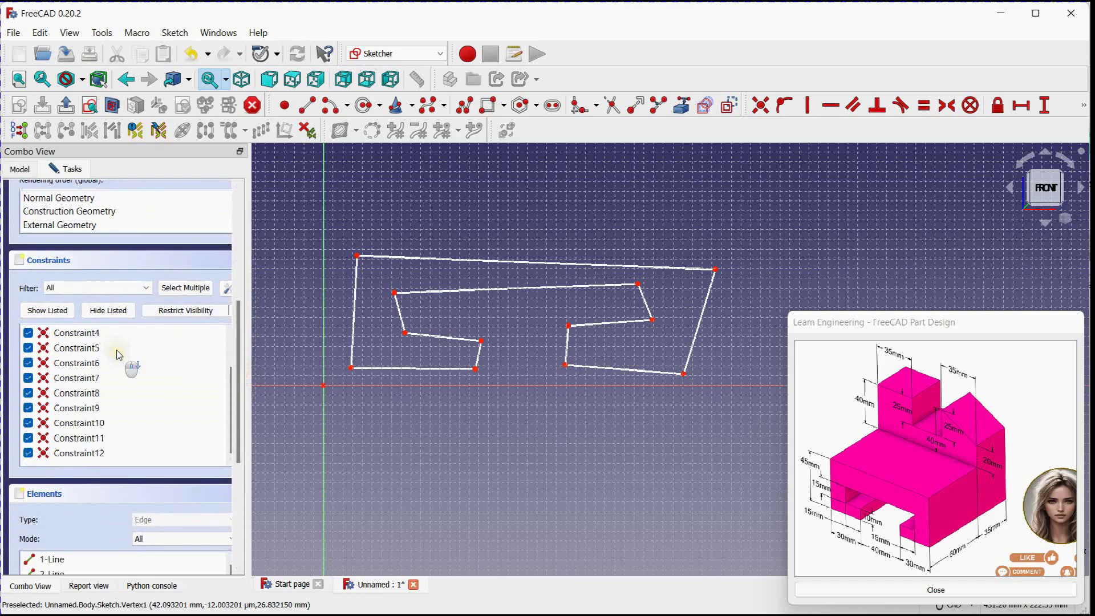
pyautogui.scroll(-3, 117, 350)
pyautogui.scroll(-3, 116, 350)
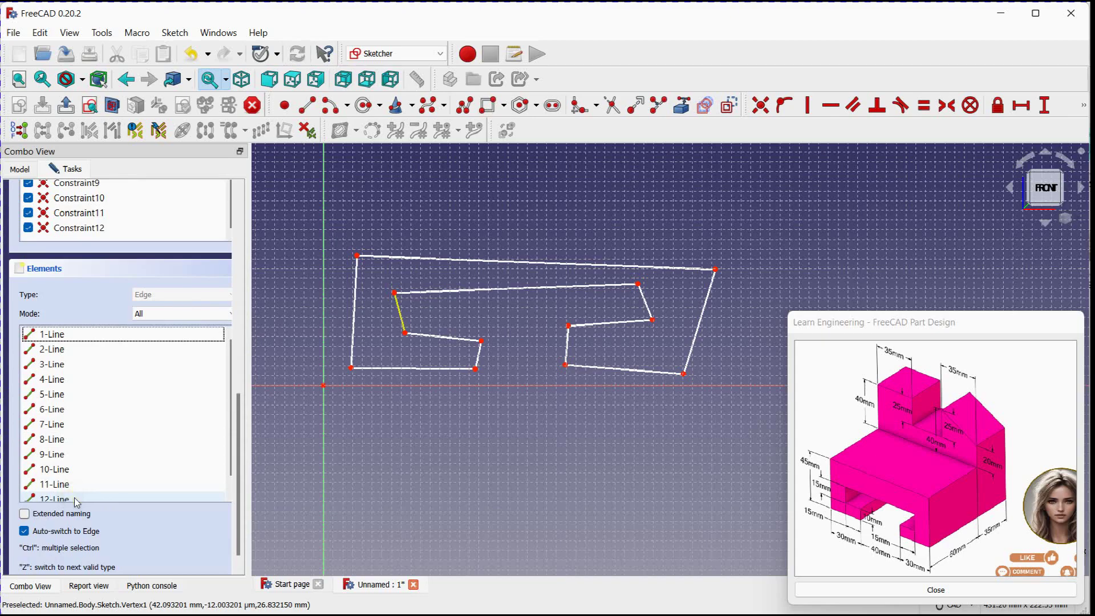
pyautogui.click(380, 211)
pyautogui.moveTo(398, 205); pyautogui.dragTo(393, 235, button='middle')
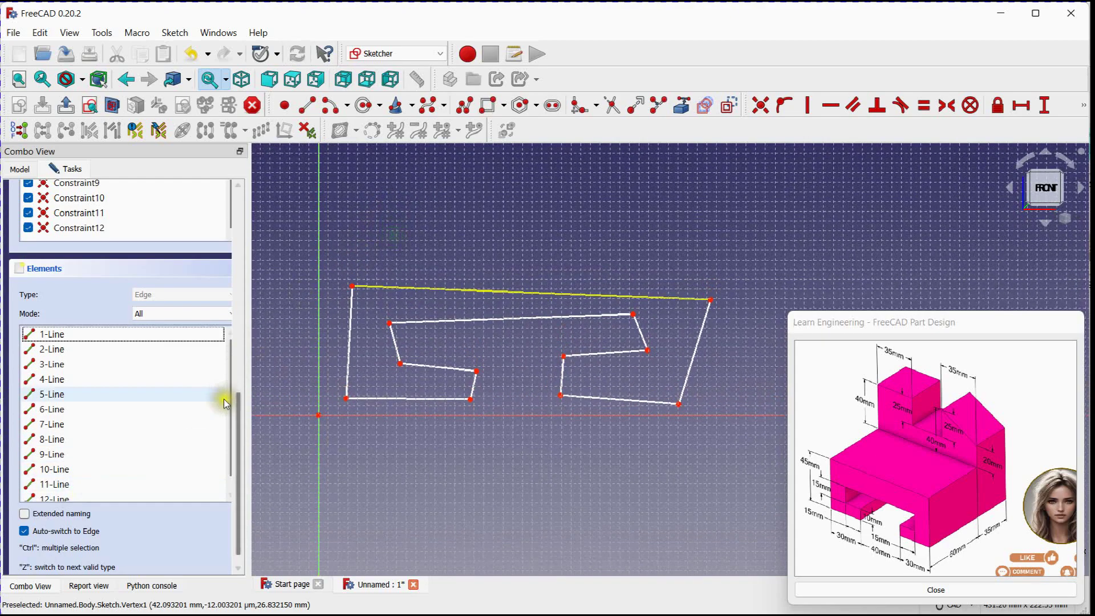
pyautogui.scroll(2, 224, 399)
pyautogui.moveTo(239, 392); pyautogui.dragTo(239, 188)
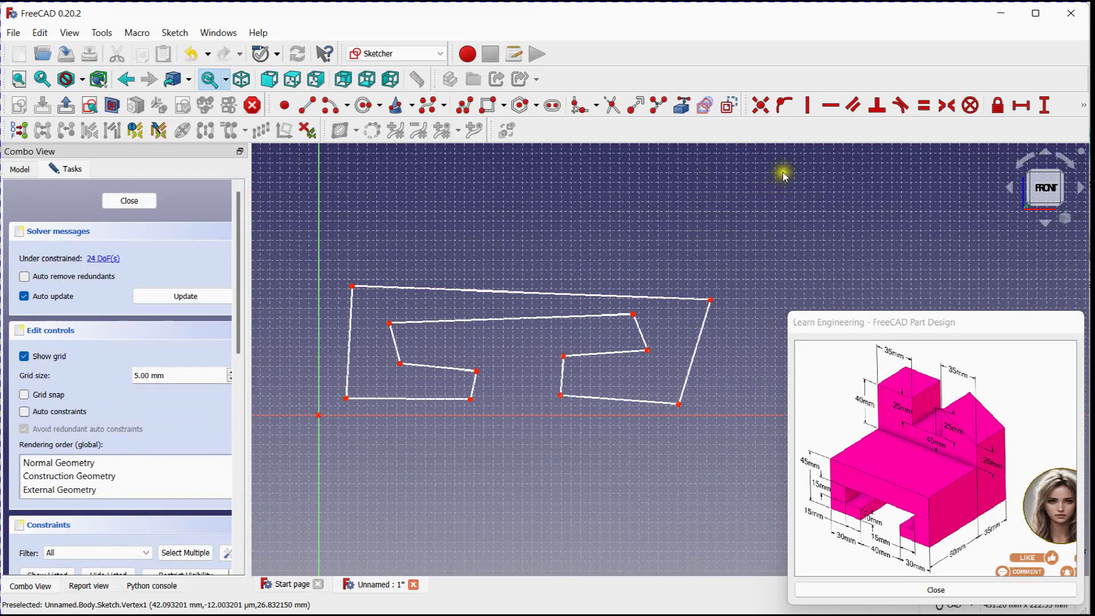
# - Apply horizontal constraints to the profile's six roughly horizontal lines: the top edge, slot ceiling, both slot ledges and both bottom edges
pyautogui.click(831, 105)
pyautogui.click(435, 288)
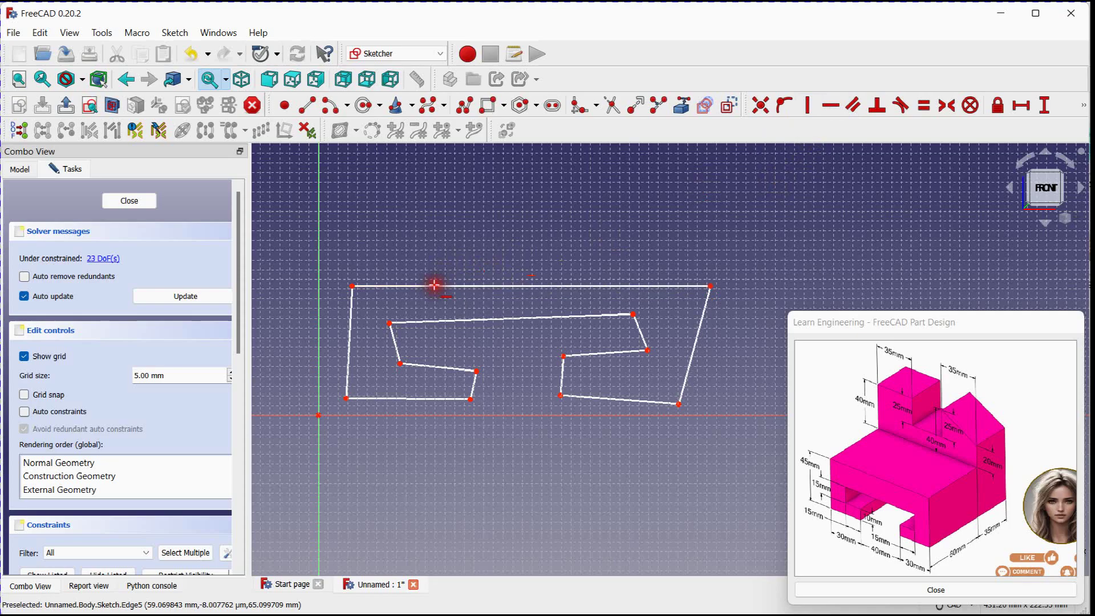
pyautogui.click(457, 317)
pyautogui.click(442, 366)
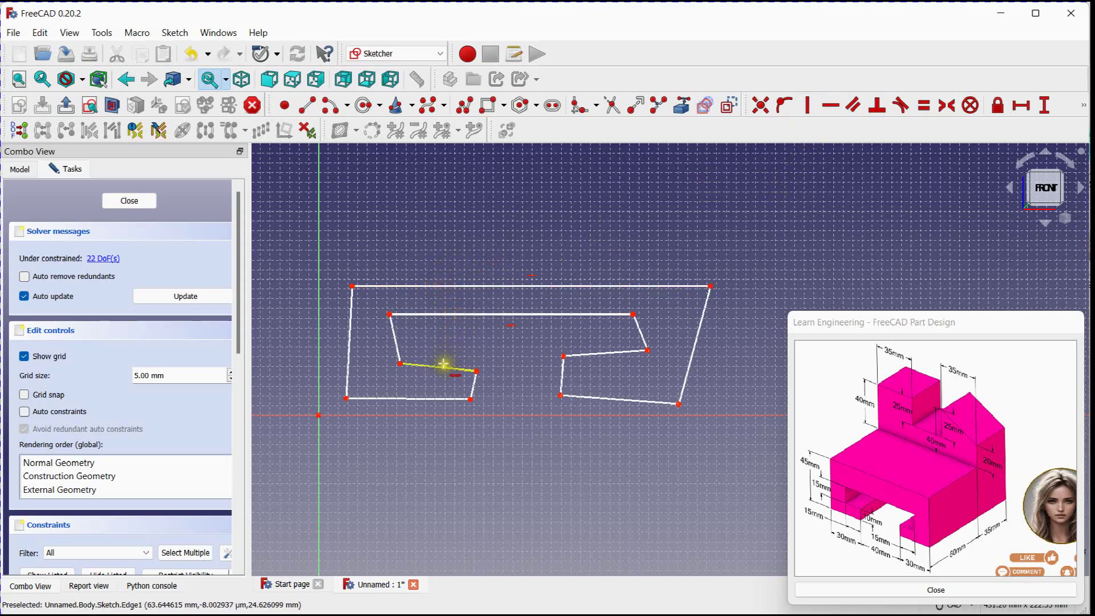
pyautogui.click(429, 400)
pyautogui.click(610, 399)
pyautogui.click(605, 352)
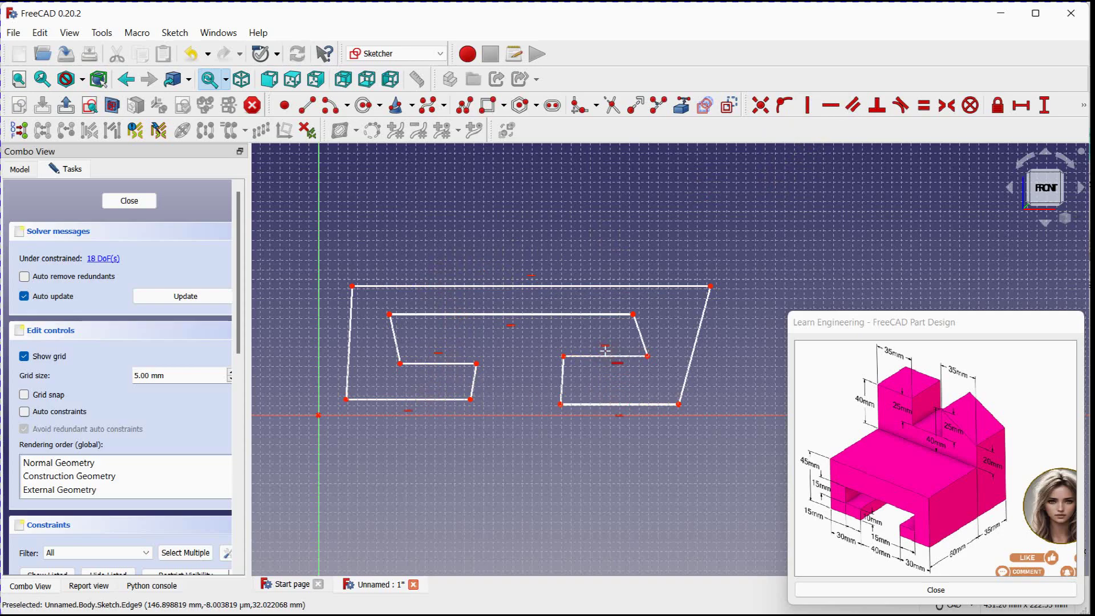
# - Apply vertical constraints to the profile's six roughly vertical lines: both outer sides, both slot walls and both slot-opening edges
pyautogui.click(807, 105)
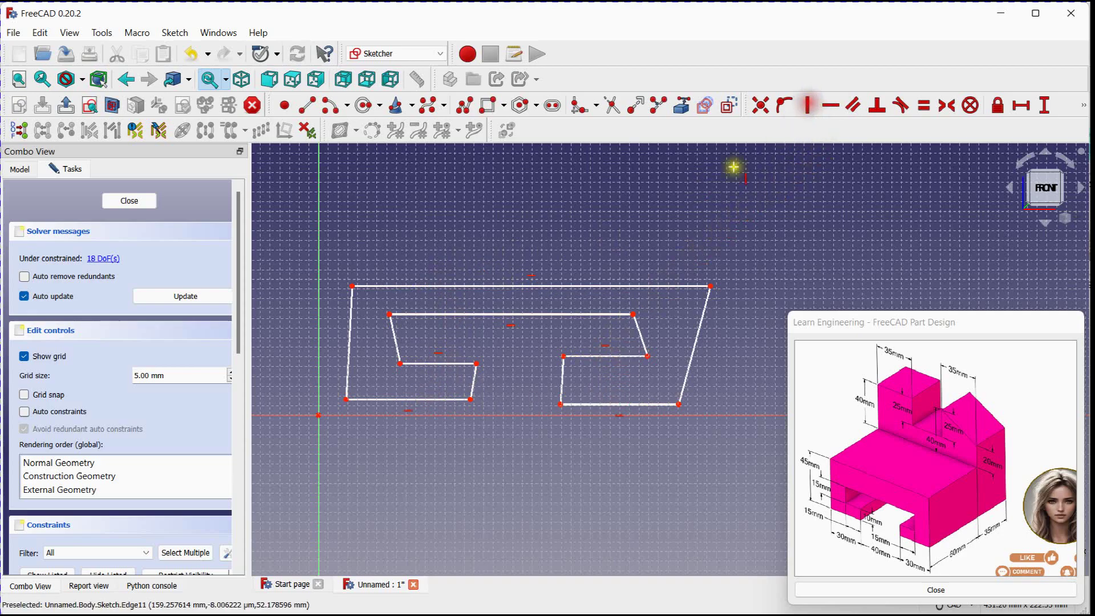
pyautogui.click(349, 345)
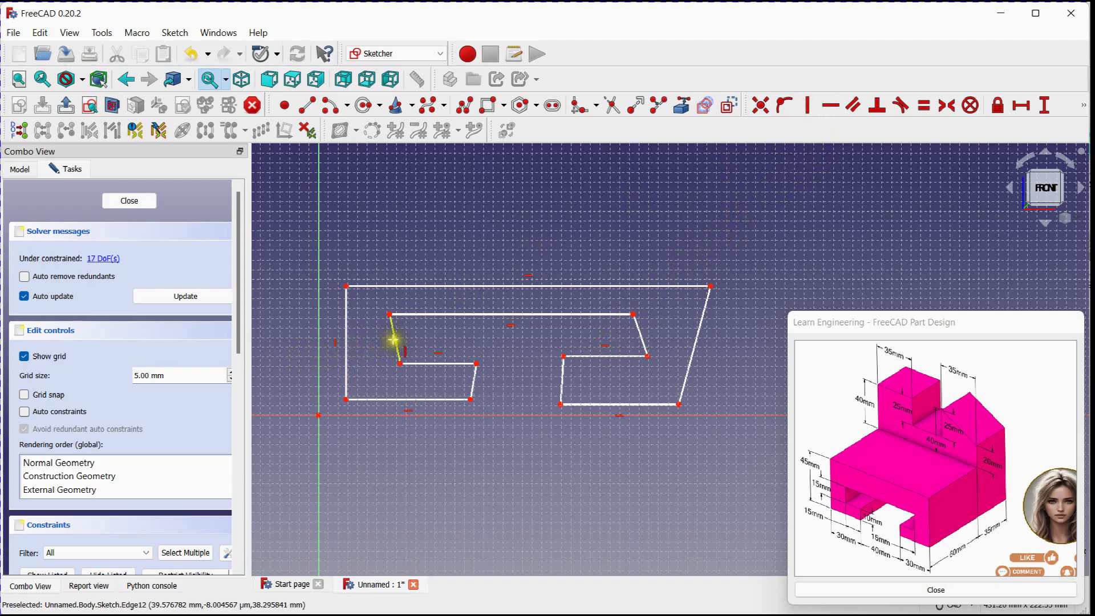
pyautogui.click(395, 341)
pyautogui.click(475, 379)
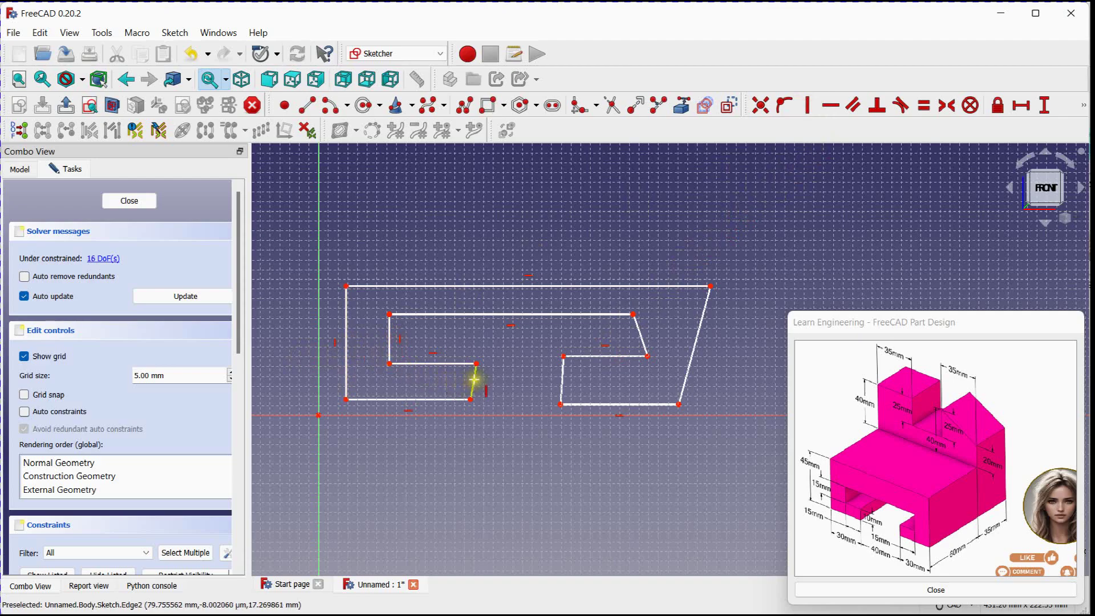
pyautogui.click(561, 379)
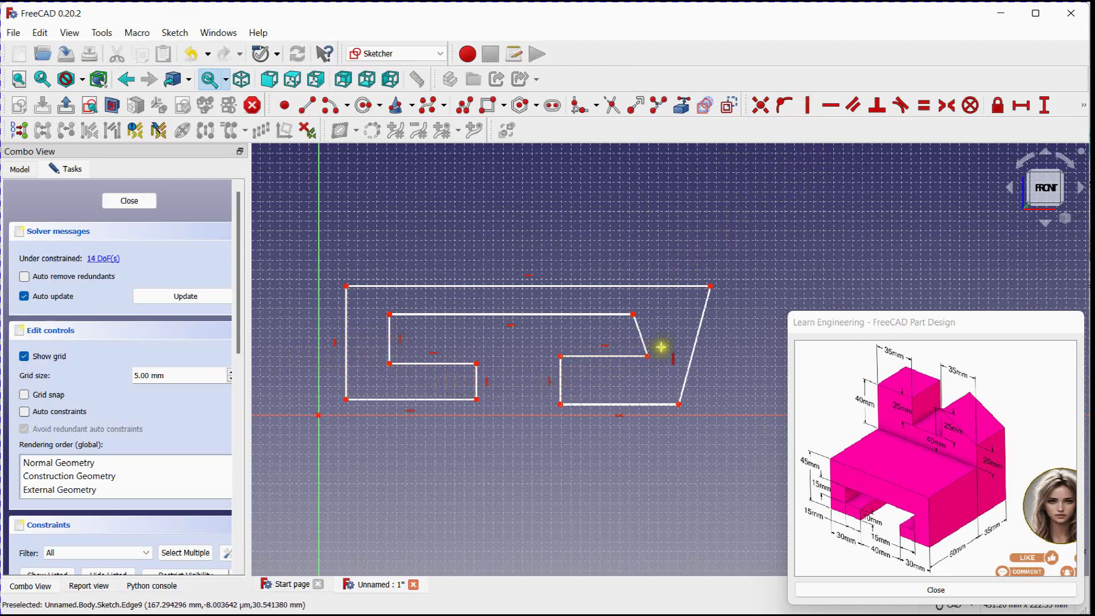
pyautogui.click(642, 337)
pyautogui.click(694, 344)
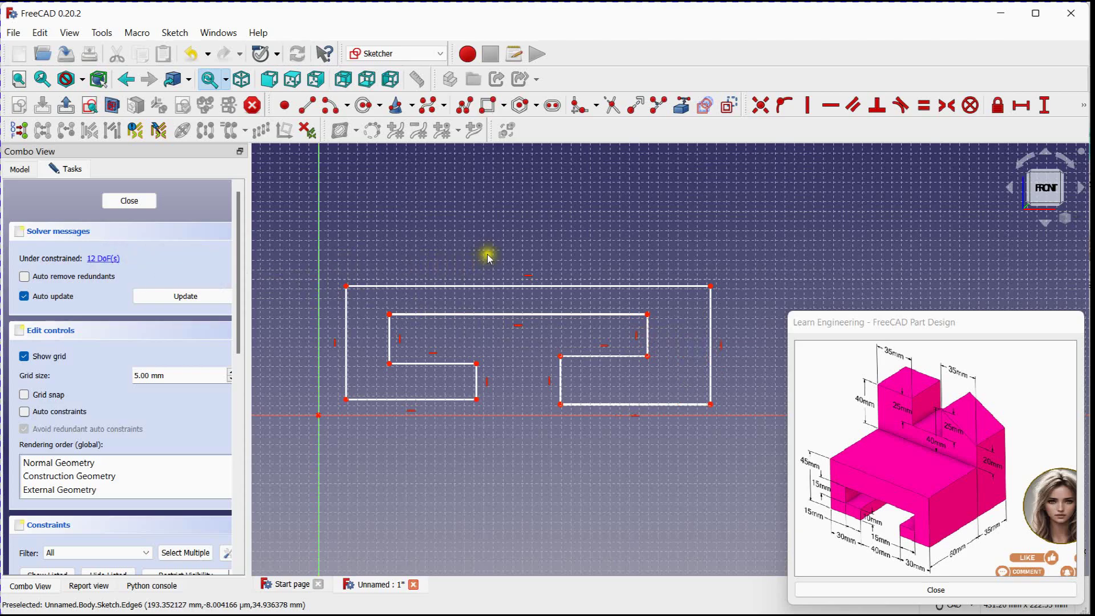
# - Constrain the two outer sides to equal length and the two slot-opening edges to equal length, testing the profile by moving its top edge
pyautogui.moveTo(457, 255); pyautogui.dragTo(474, 234, button='middle')
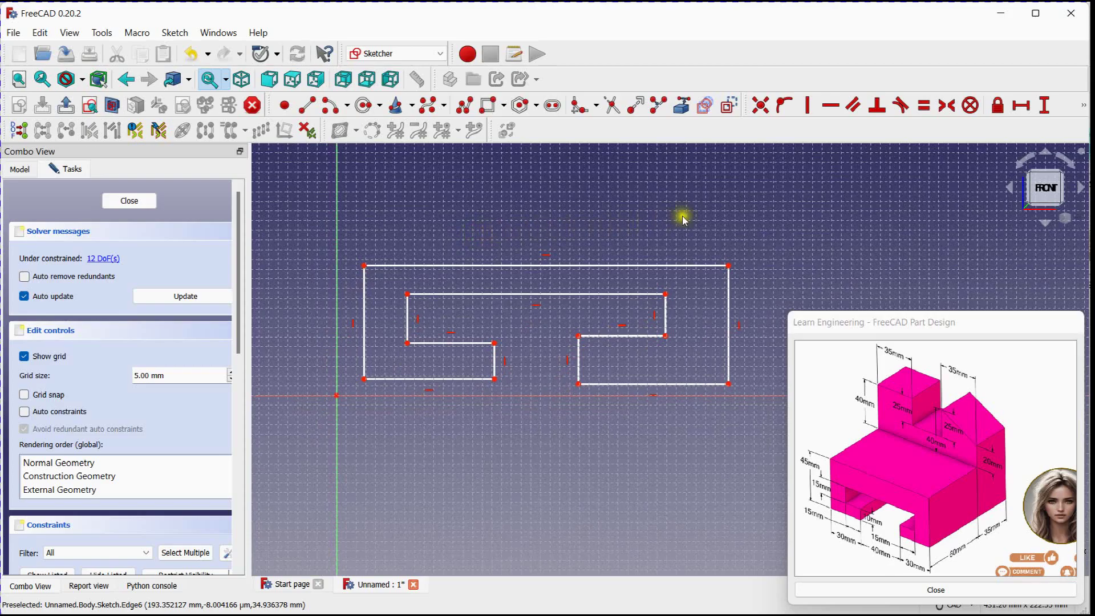
pyautogui.click(927, 106)
pyautogui.click(365, 279)
pyautogui.click(730, 319)
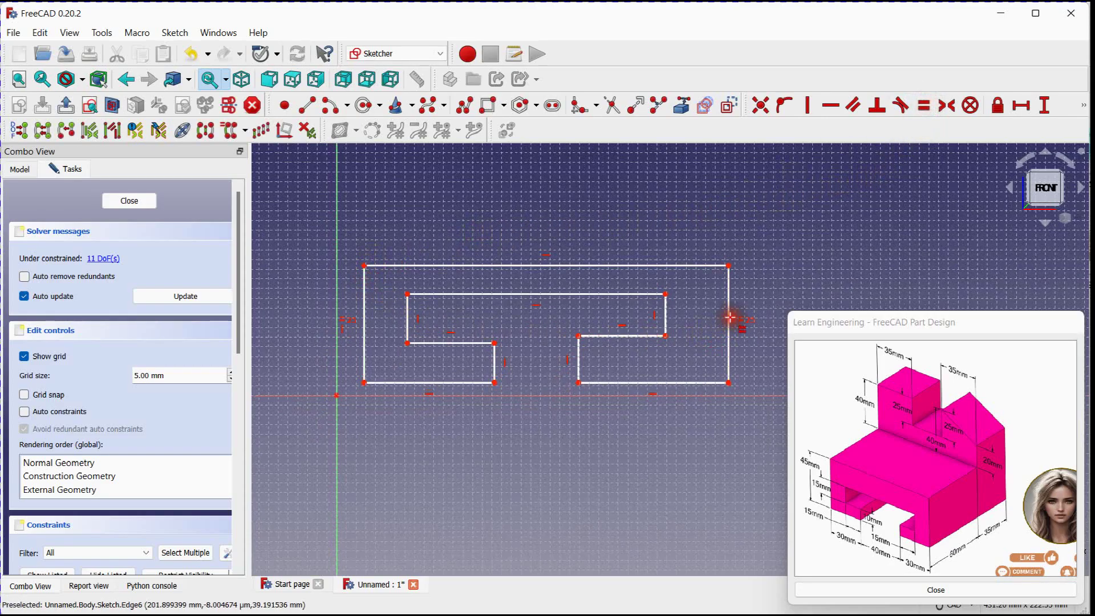
pyautogui.click(495, 360)
pyautogui.click(579, 363)
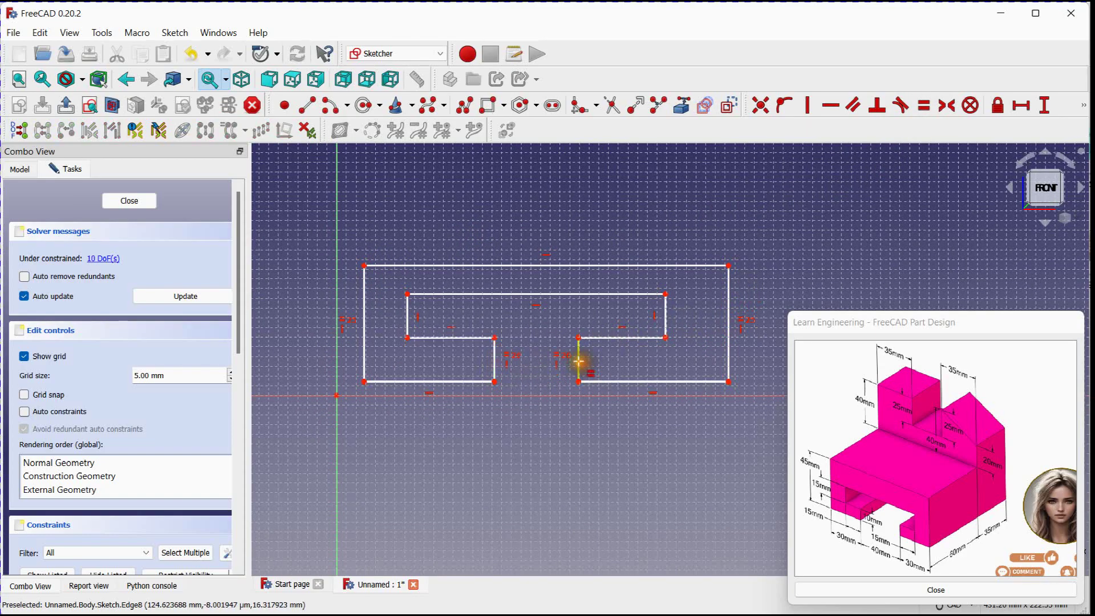
pyautogui.moveTo(565, 210); pyautogui.dragTo(556, 216, button='middle')
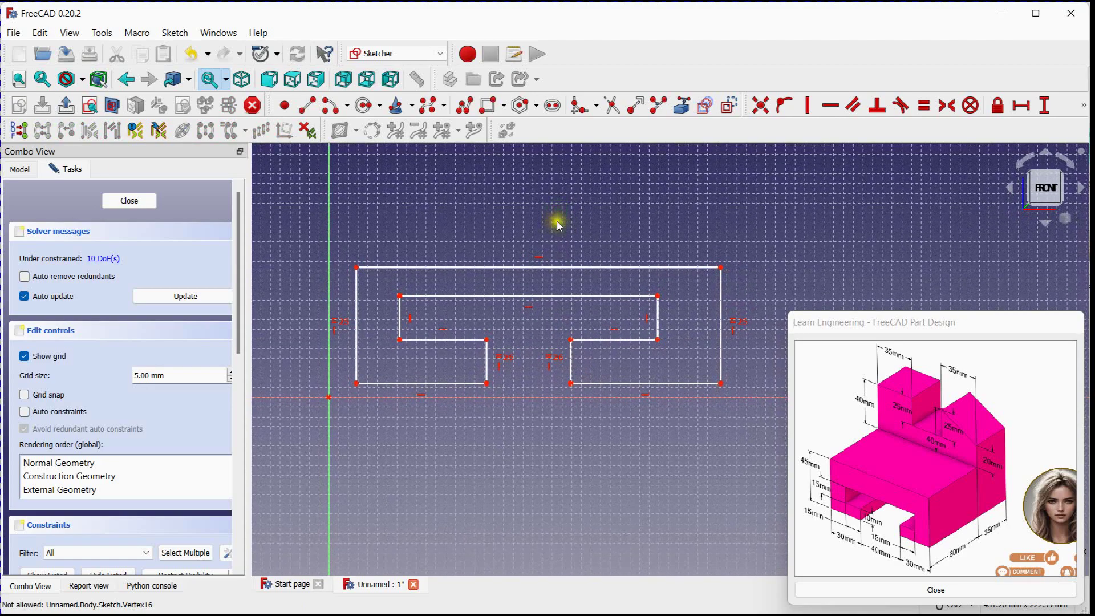
pyautogui.moveTo(559, 267)
pyautogui.mouseDown()
pyautogui.moveTo(566, 182)
pyautogui.moveTo(573, 260)
pyautogui.mouseUp()
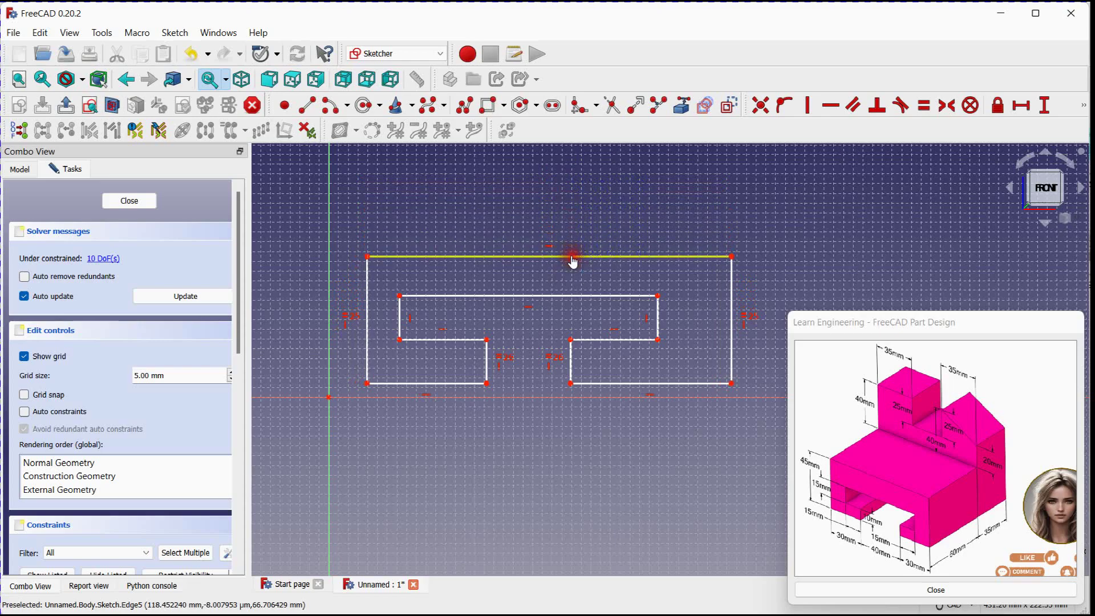
# - Add a distance constraint of 45 mm to the profile's left outer side
pyautogui.click(1083, 105)
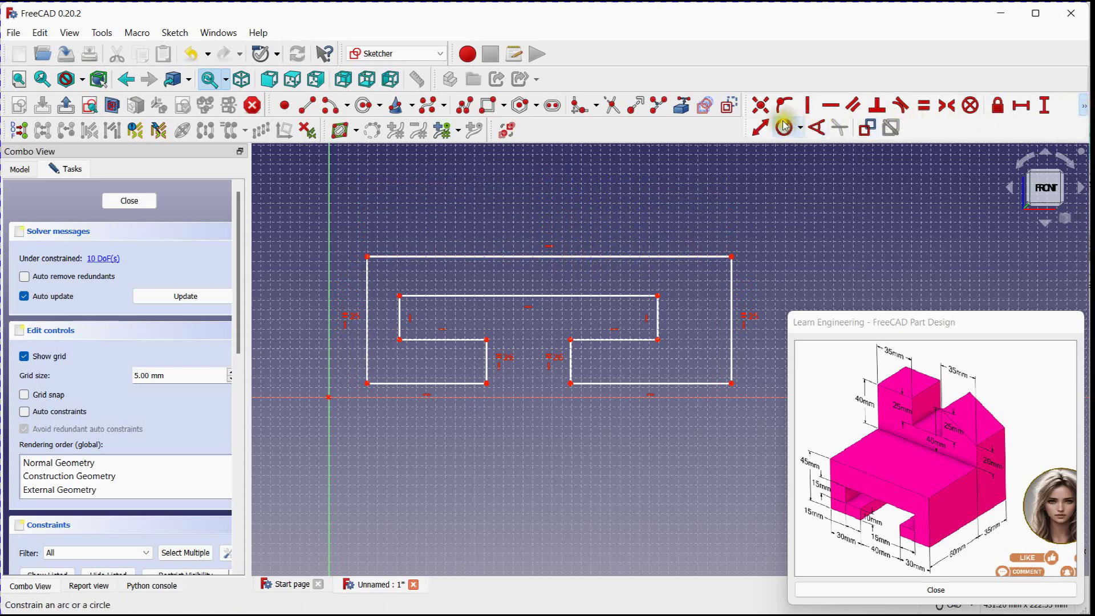
pyautogui.click(760, 128)
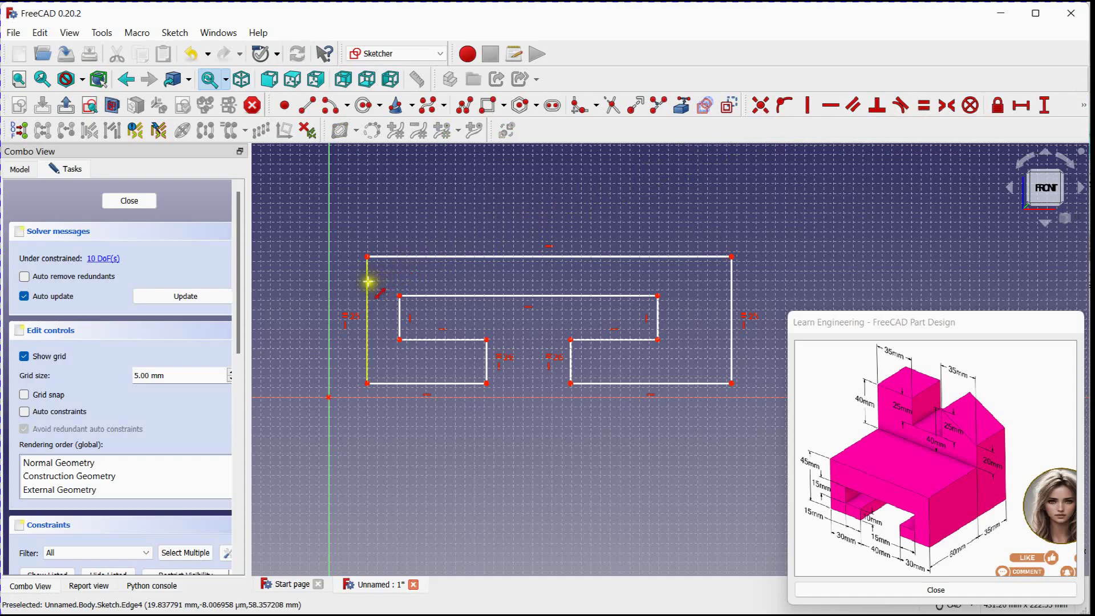
pyautogui.click(368, 281)
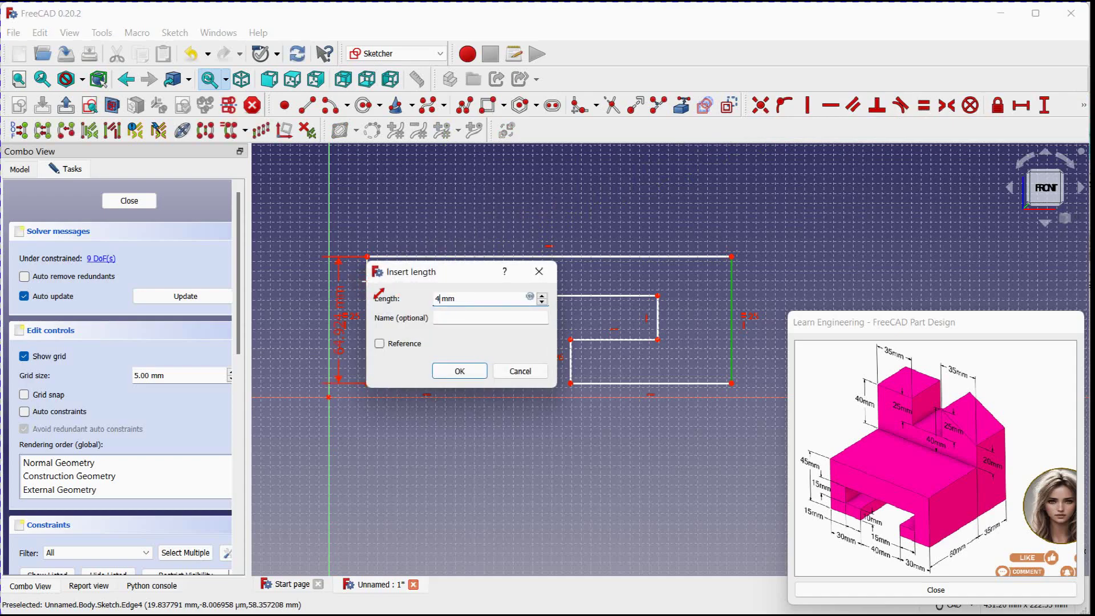
pyautogui.write('45')
pyautogui.press('Return')
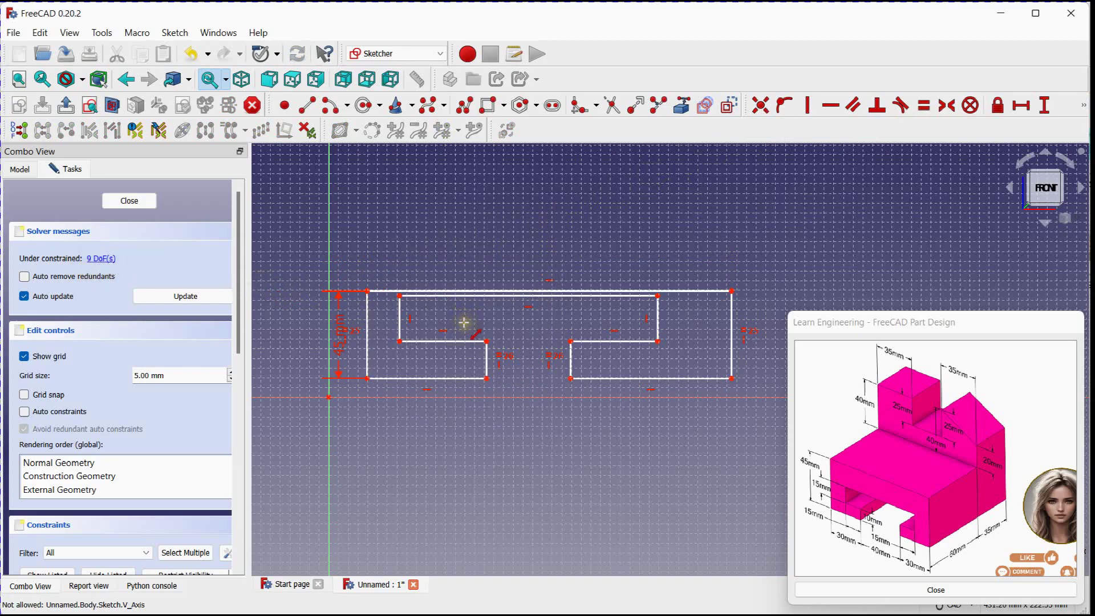
# - Add distance constraints of 15 mm to the slot's left wall and 10 mm to the left slot-opening edge
pyautogui.moveTo(479, 301); pyautogui.dragTo(484, 258, button='middle')
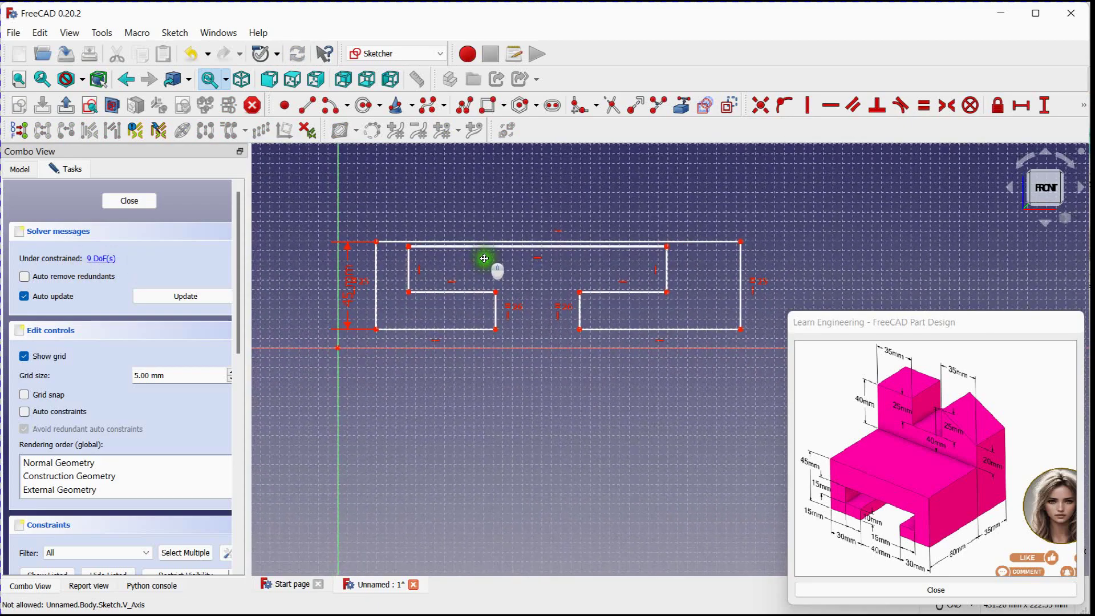
pyautogui.click(408, 270)
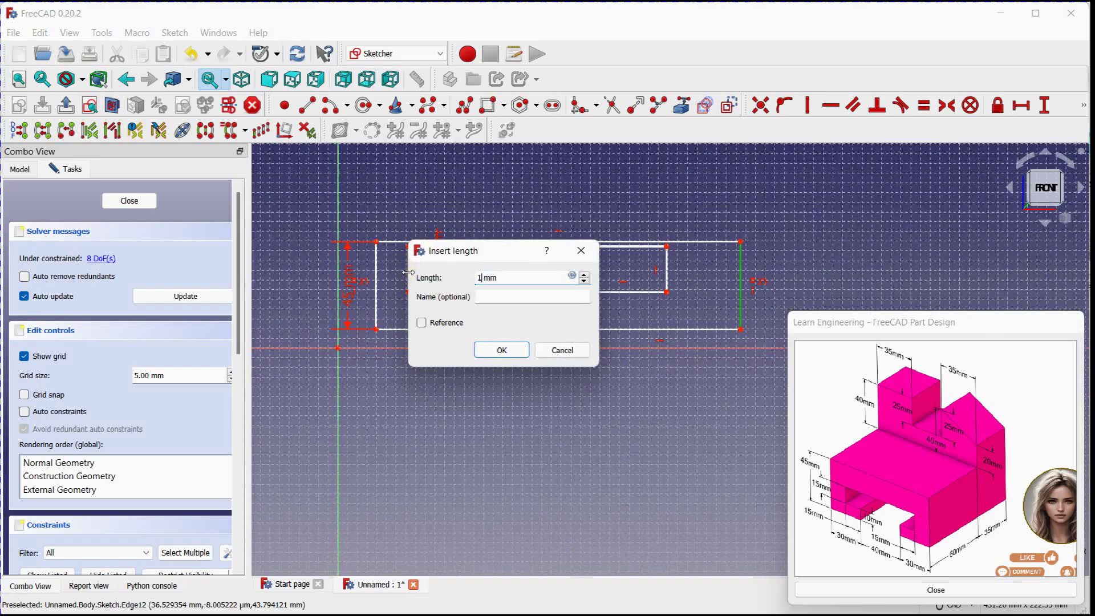
pyautogui.press('Return')
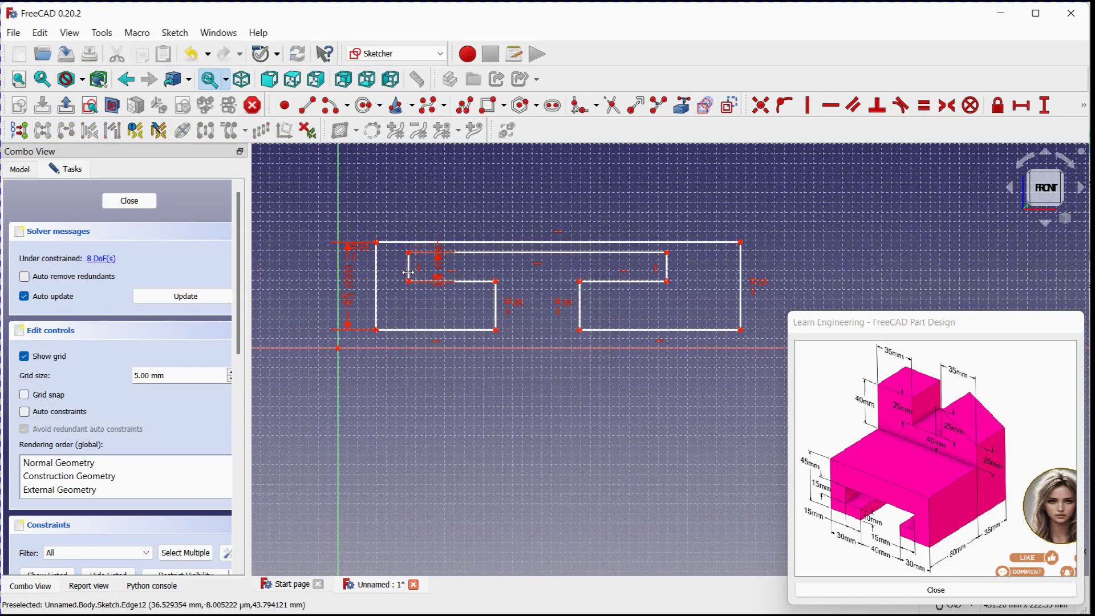
pyautogui.click(496, 302)
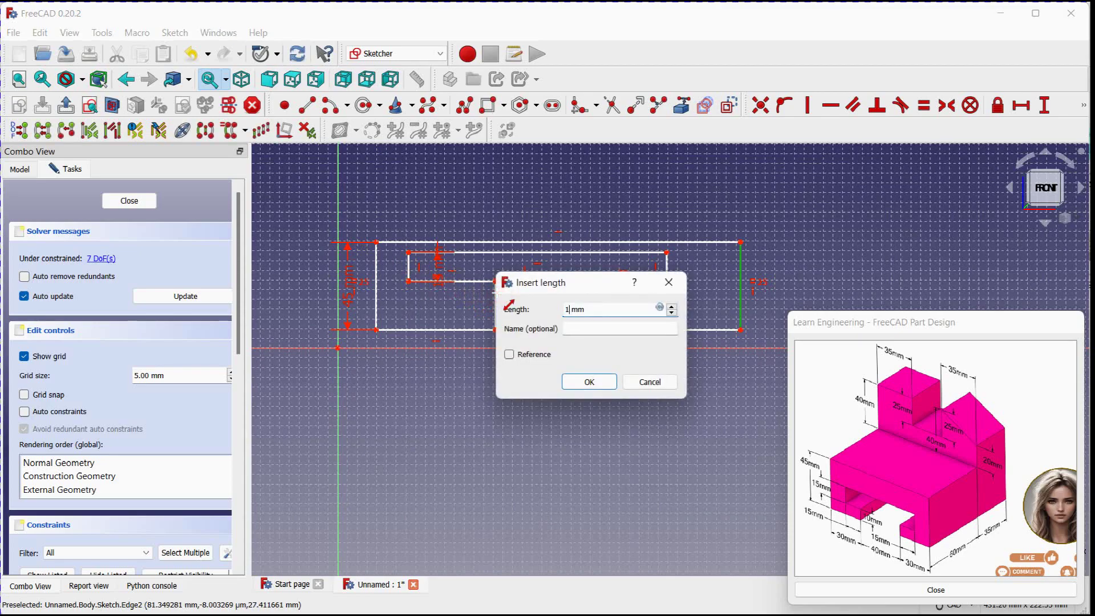
pyautogui.press('Return')
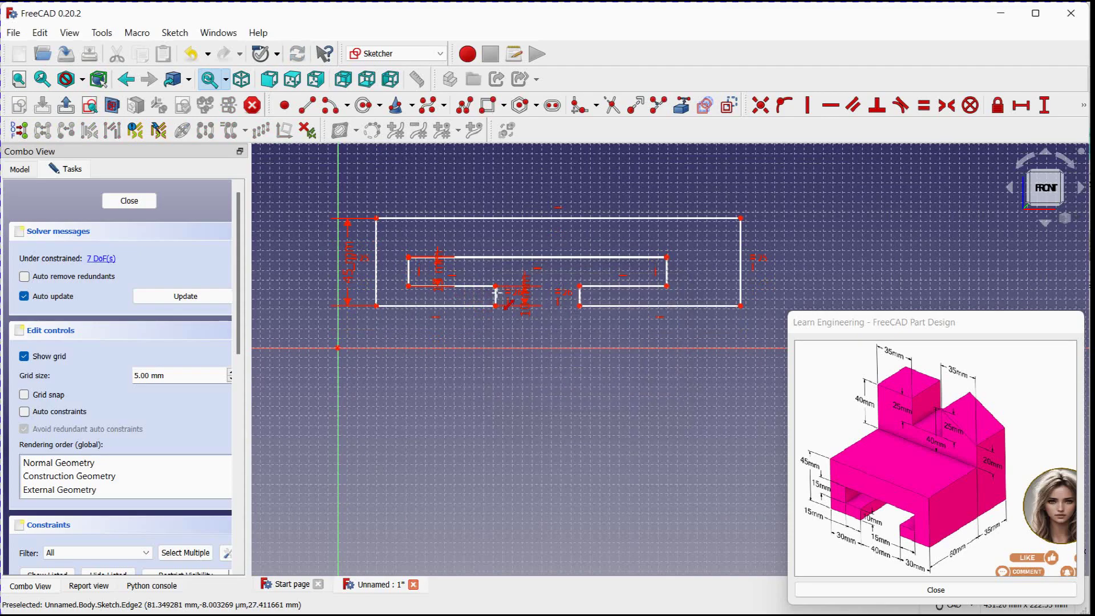
# - Add a distance constraint of 30 mm to each of the profile's two bottom edges
pyautogui.click(447, 307)
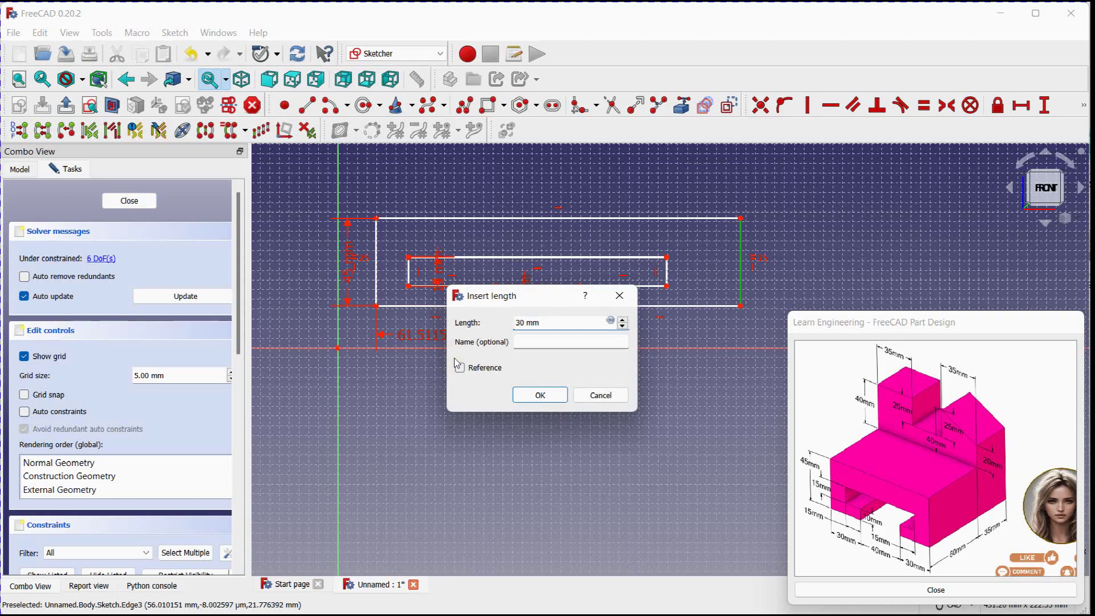
pyautogui.press('Return')
pyautogui.click(623, 308)
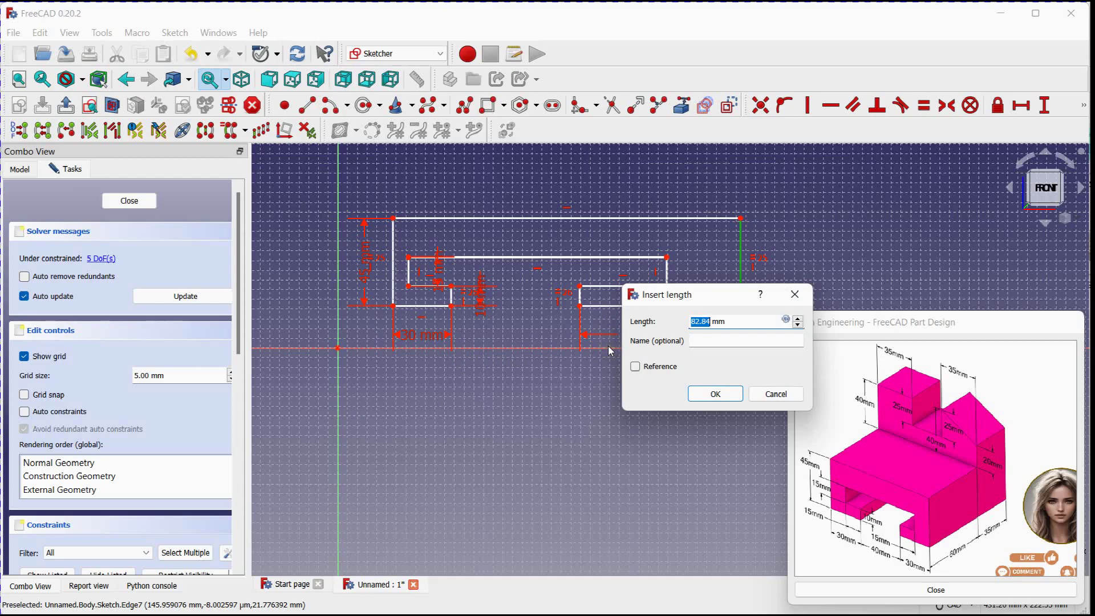
pyautogui.write('30')
pyautogui.press('Return')
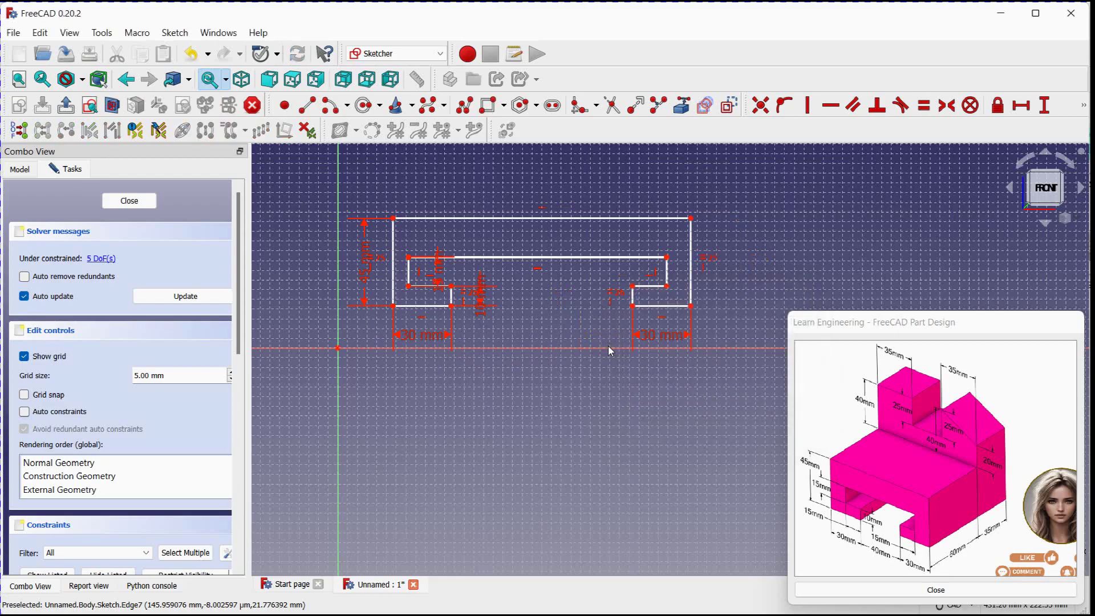
# - Constrain the length of the profile's top edge to 30+40+30 mm
pyautogui.press('k')
pyautogui.press('d')
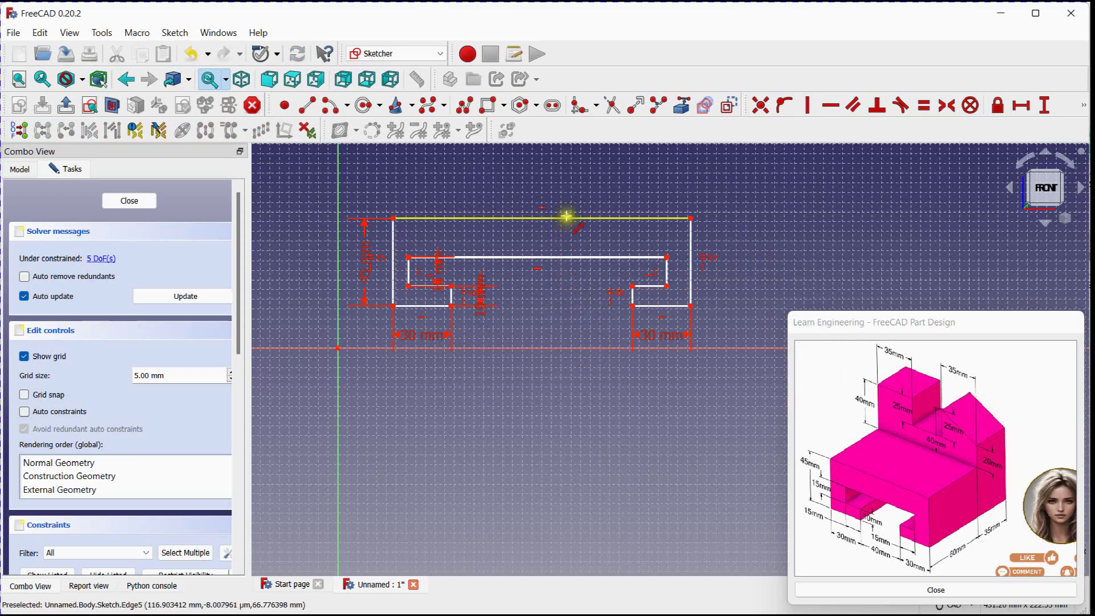
pyautogui.click(566, 217)
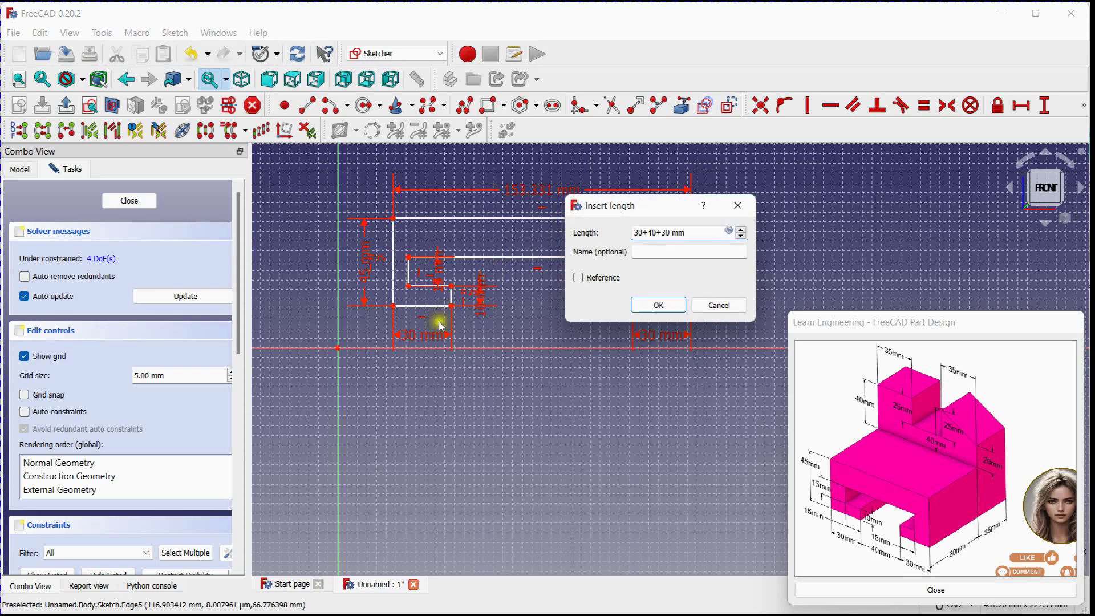
pyautogui.click(656, 304)
pyautogui.scroll(2, 562, 292)
pyautogui.moveTo(540, 267); pyautogui.dragTo(492, 330, button='middle')
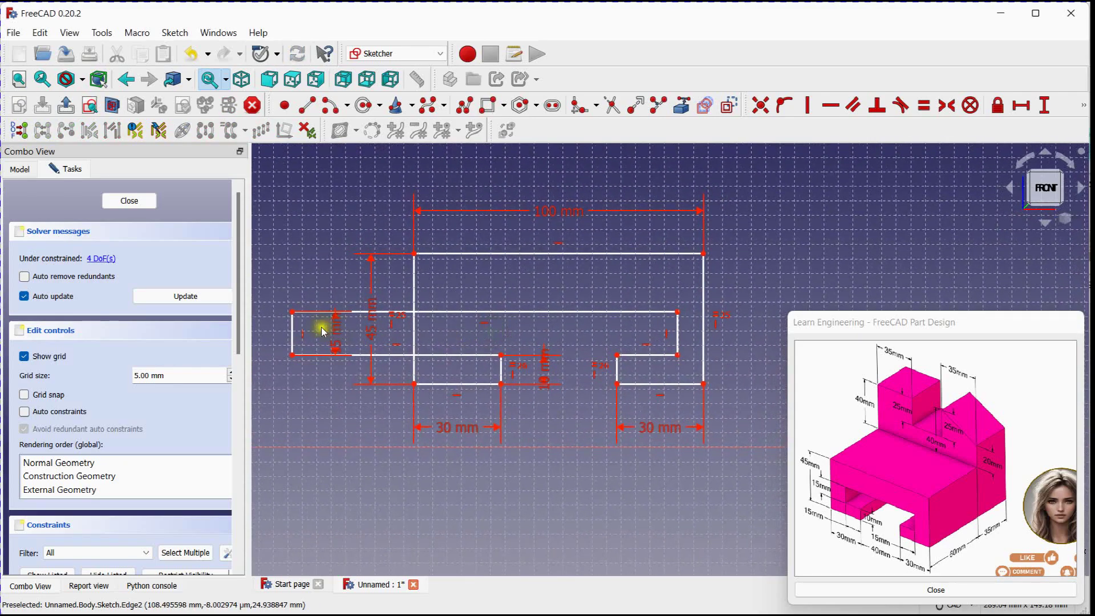
# - Move the slot's left wall back inside the profile and constrain the left slot ledge to 15 mm long
pyautogui.moveTo(291, 329)
pyautogui.mouseDown()
pyautogui.moveTo(556, 334)
pyautogui.moveTo(455, 320)
pyautogui.moveTo(454, 288)
pyautogui.mouseUp()
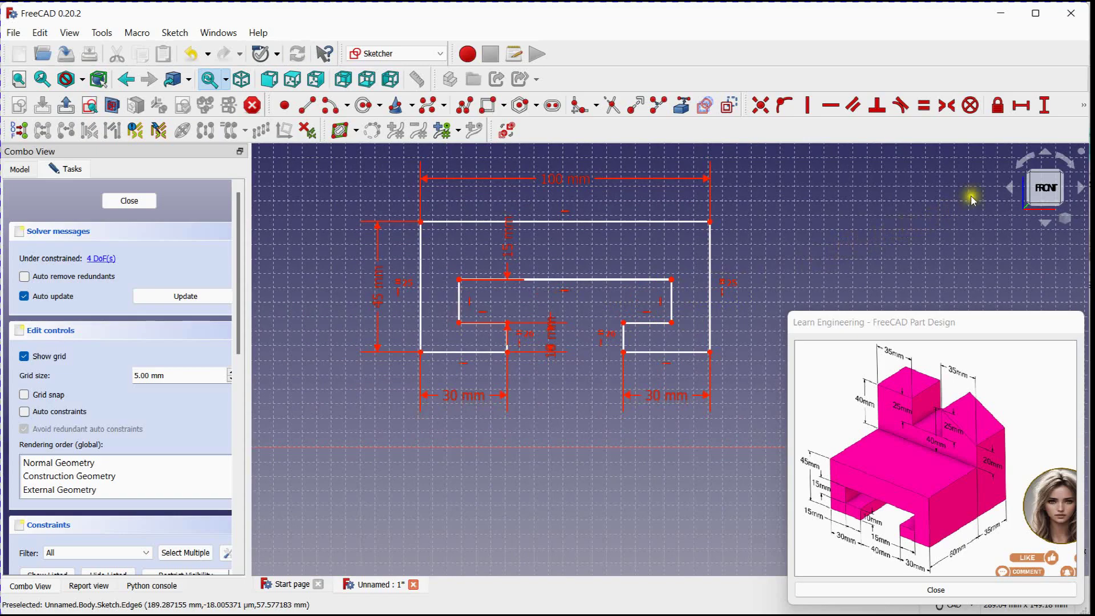
pyautogui.click(1084, 106)
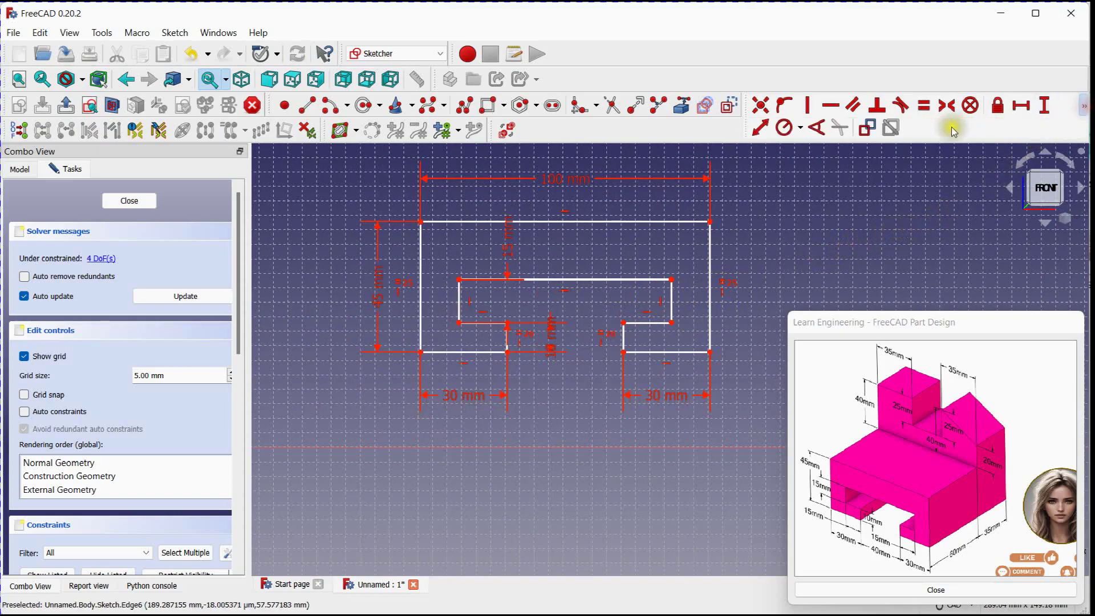
pyautogui.click(760, 127)
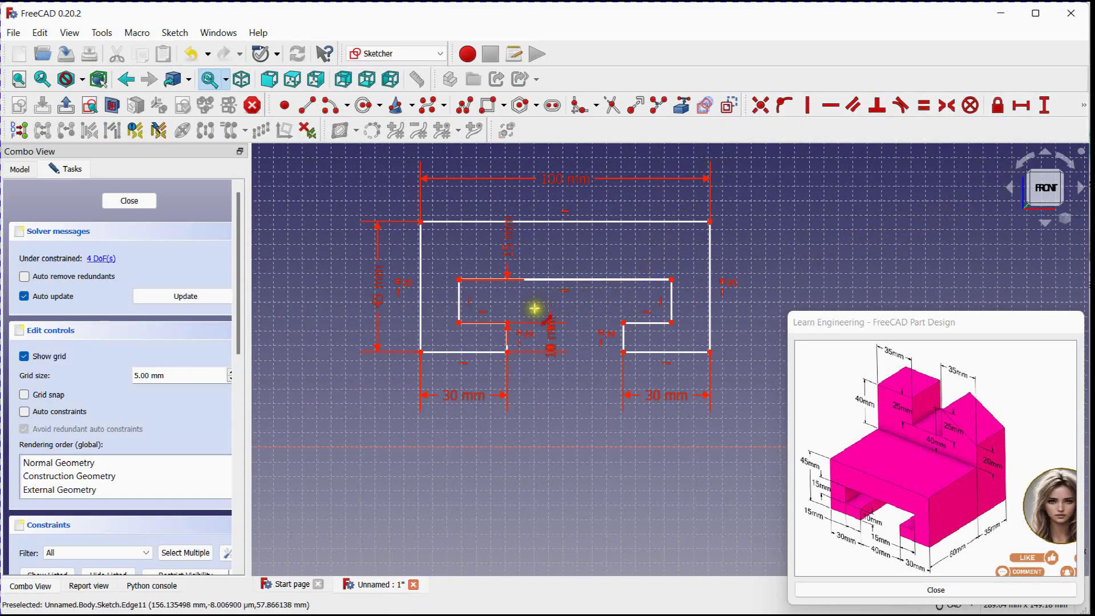
pyautogui.click(482, 323)
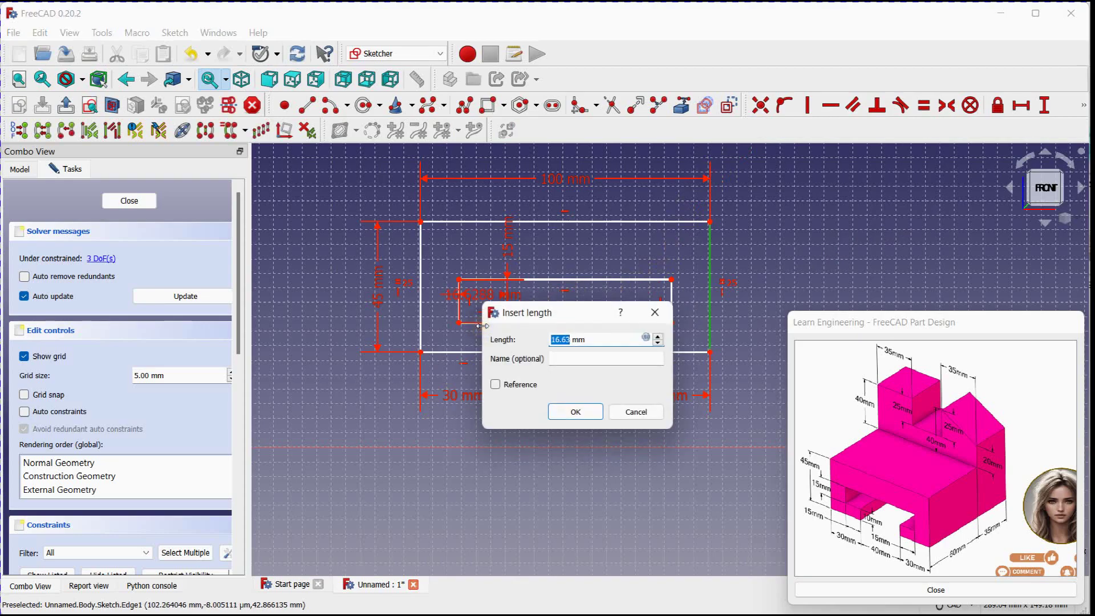
pyautogui.write('15')
pyautogui.press('Return')
# - Add a distance constraint of 15 mm to the right slot ledge
pyautogui.scroll(4, 630, 337)
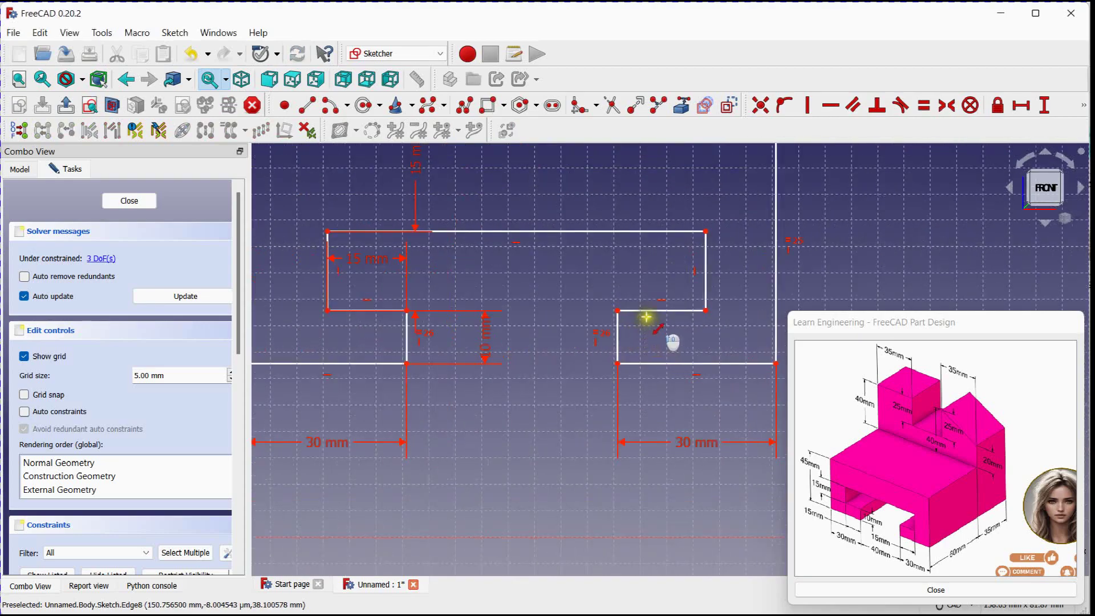
pyautogui.click(646, 311)
pyautogui.write('15')
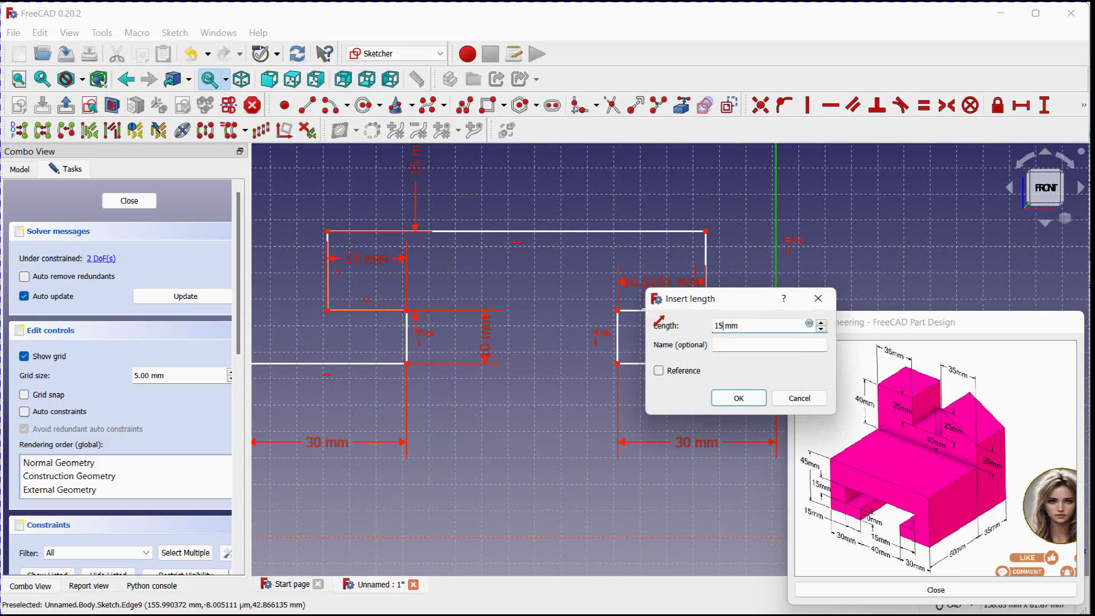
pyautogui.write('5')
pyautogui.press('Return')
pyautogui.scroll(-4, 650, 311)
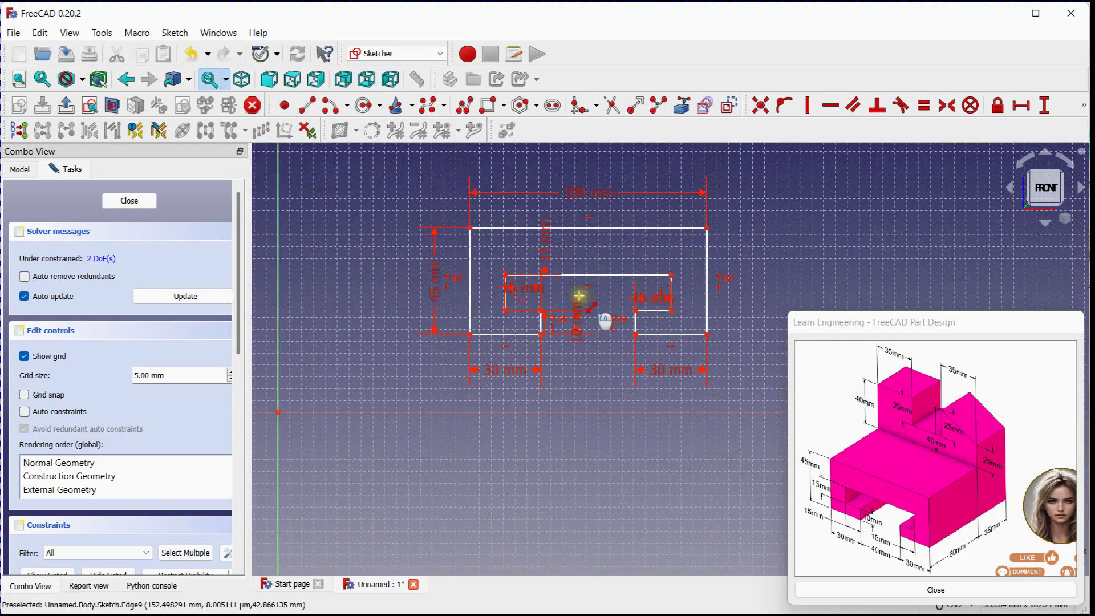
pyautogui.moveTo(613, 299); pyautogui.dragTo(592, 327, button='middle')
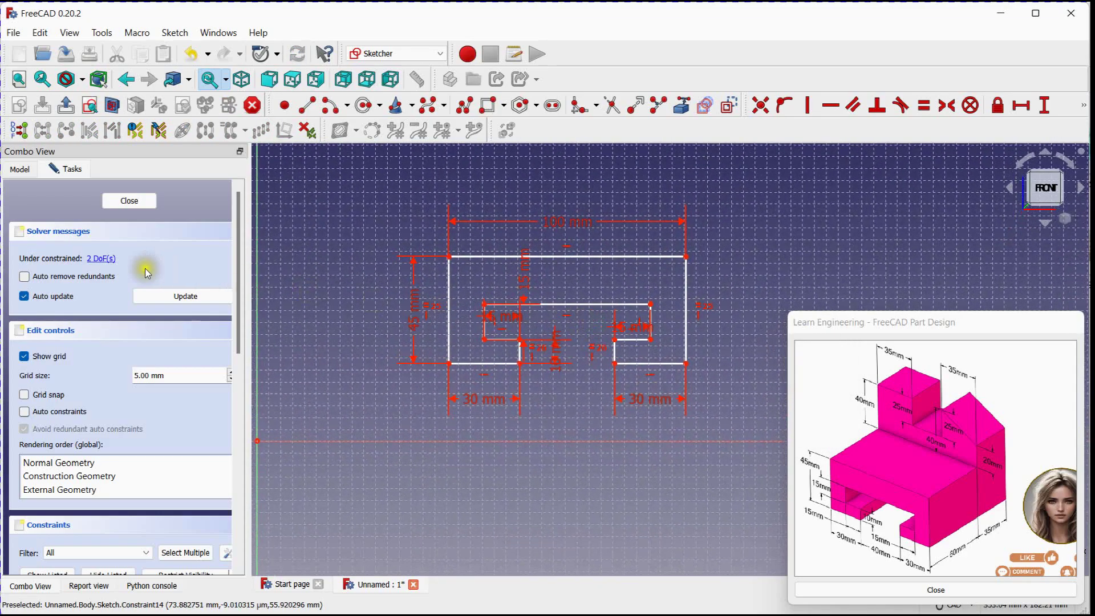
# - Test the profile's freedom by moving its top edge, and make its lower-left corner coincident with the sketch origin
pyautogui.moveTo(562, 261)
pyautogui.mouseDown()
pyautogui.moveTo(577, 268)
pyautogui.moveTo(621, 250)
pyautogui.moveTo(665, 276)
pyautogui.moveTo(625, 236)
pyautogui.moveTo(564, 237)
pyautogui.moveTo(581, 232)
pyautogui.mouseUp()
pyautogui.scroll(-2, 457, 269)
pyautogui.scroll(1, 451, 260)
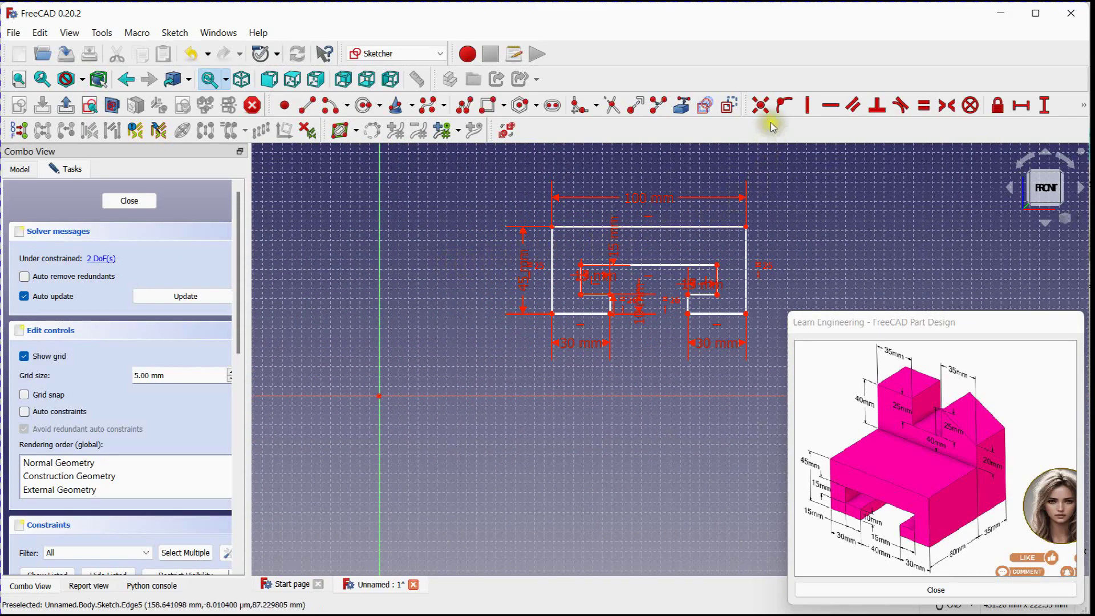
pyautogui.click(760, 105)
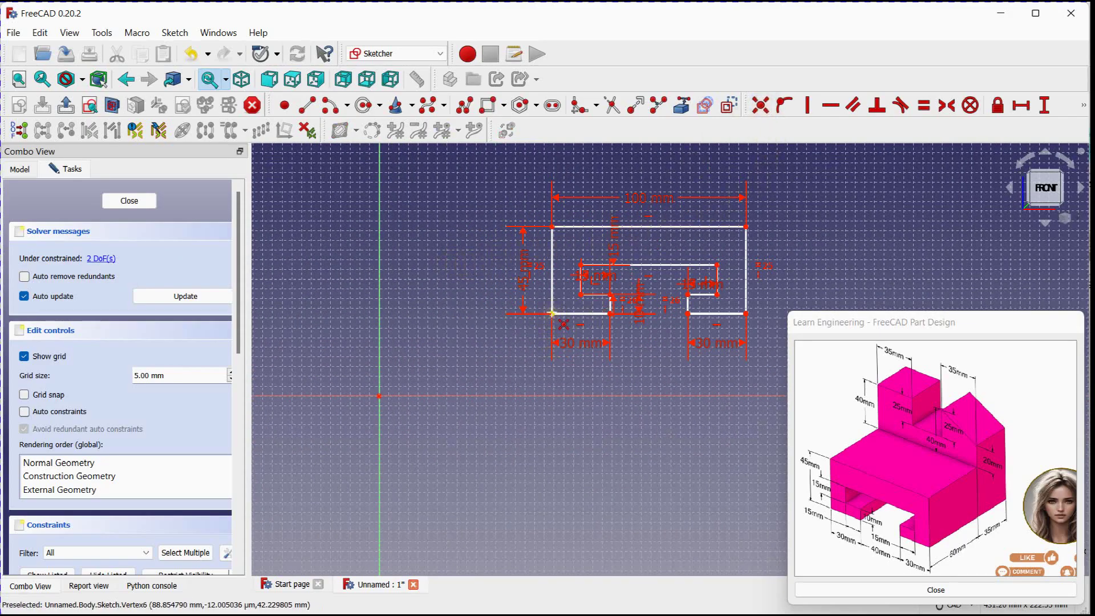
pyautogui.click(551, 313)
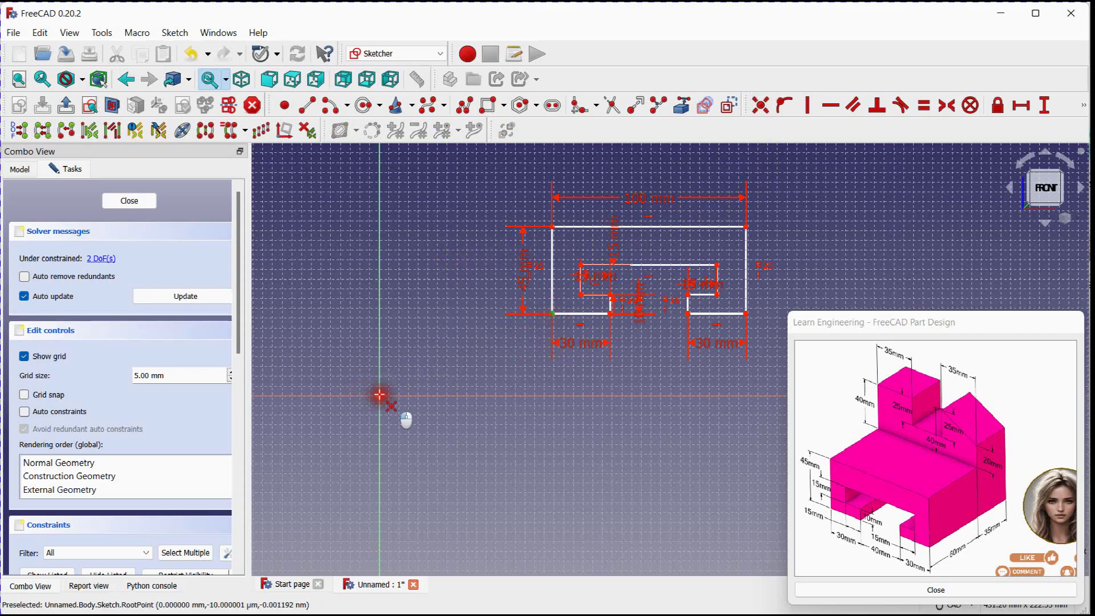
pyautogui.click(379, 394)
pyautogui.moveTo(614, 284); pyautogui.dragTo(637, 279, button='middle')
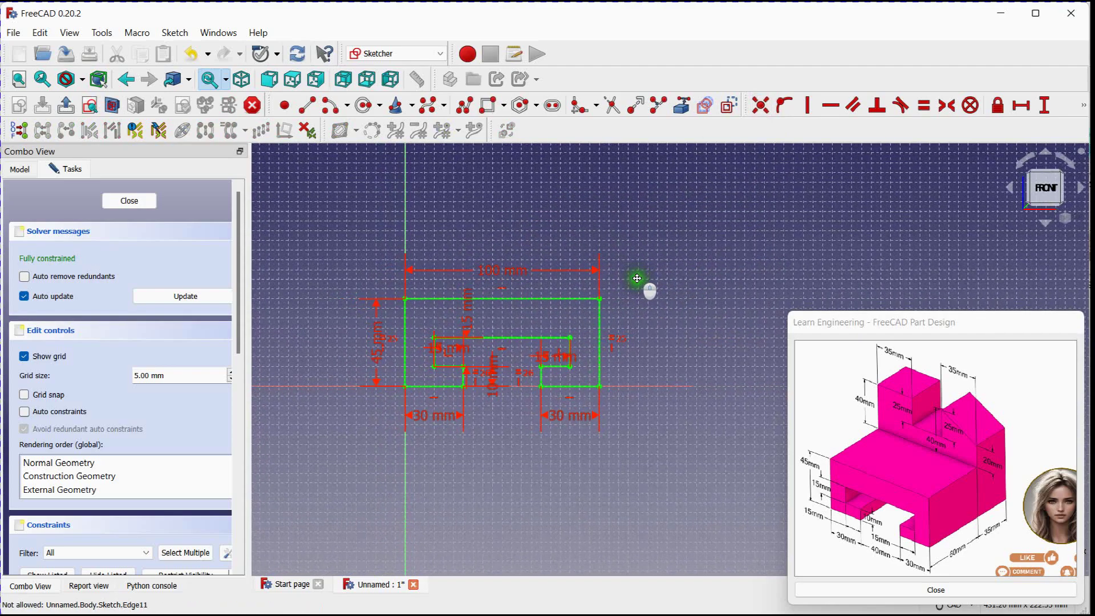
# - Close the T-slot profile sketch and start a Pad from it
pyautogui.click(129, 201)
pyautogui.moveTo(452, 302)
pyautogui.mouseDown(button='middle')
pyautogui.moveTo(460, 308)
pyautogui.moveTo(424, 281)
pyautogui.moveTo(406, 282)
pyautogui.mouseUp(button='middle')
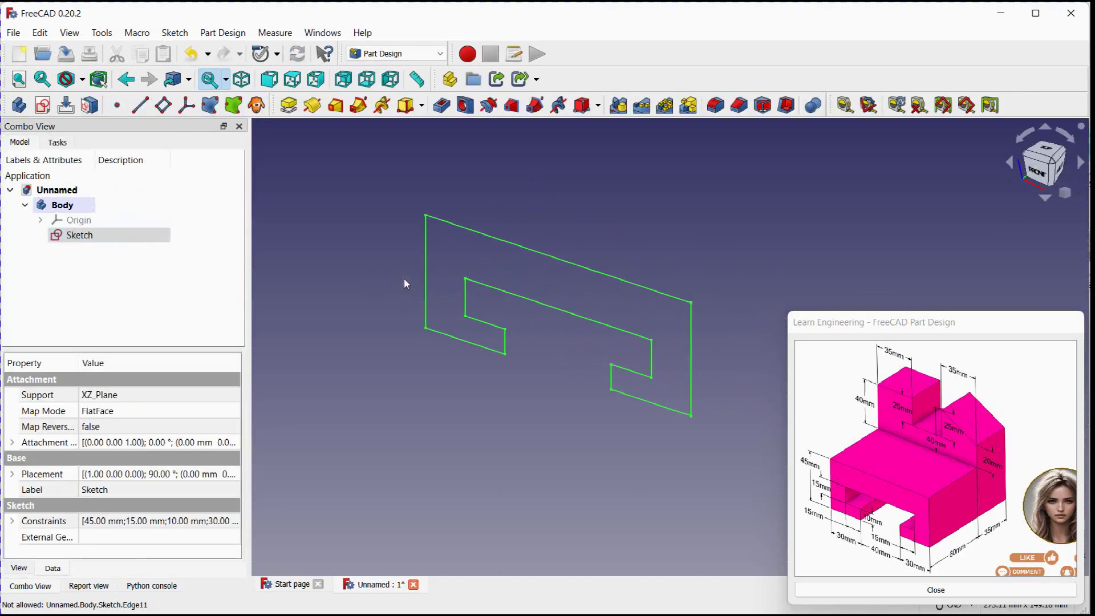
pyautogui.click(391, 278)
pyautogui.click(293, 107)
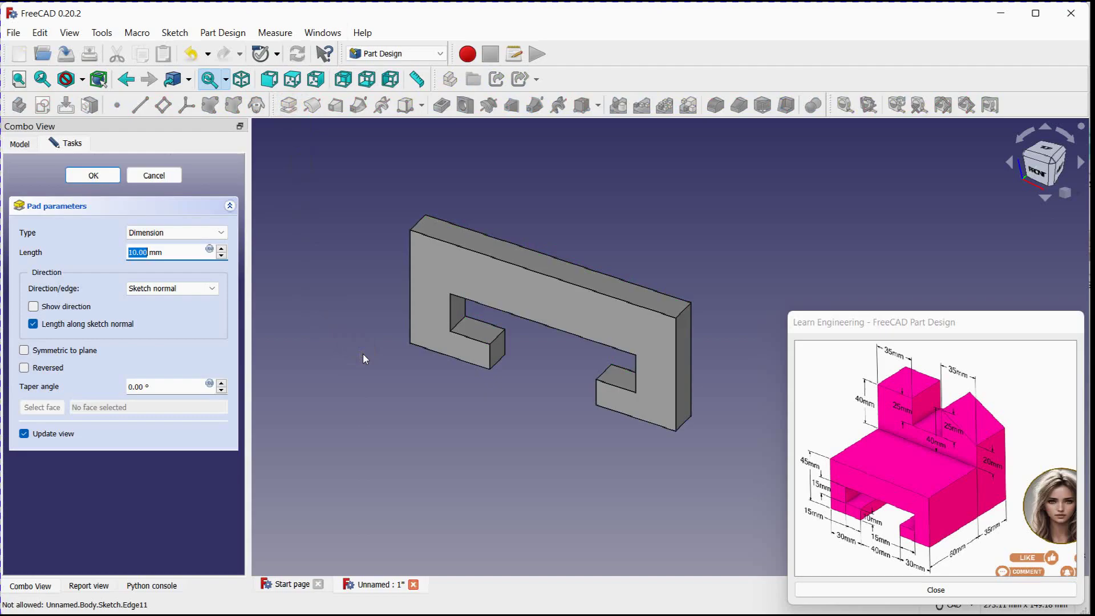
# - Examine the depth dimensions along the block's lower side edge in the reference drawing
pyautogui.scroll(3, 938, 439)
pyautogui.moveTo(943, 492); pyautogui.dragTo(896, 409)
pyautogui.scroll(3, 917, 503)
pyautogui.moveTo(899, 514); pyautogui.dragTo(871, 454)
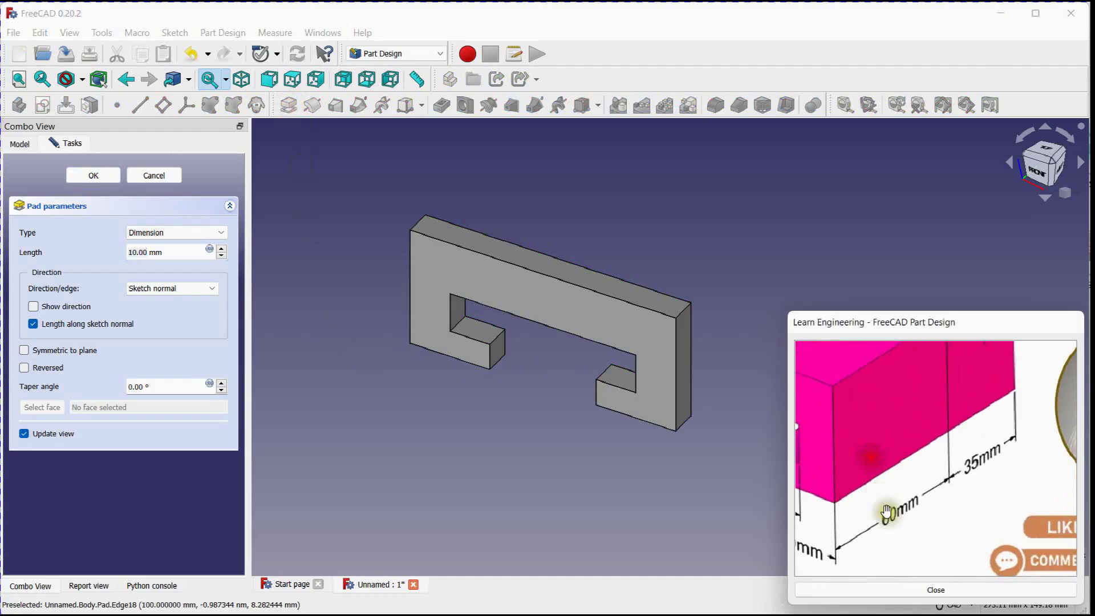
pyautogui.scroll(-2, 971, 458)
pyautogui.moveTo(895, 406); pyautogui.dragTo(926, 532)
pyautogui.moveTo(873, 471)
pyautogui.mouseDown()
pyautogui.moveTo(907, 478)
pyautogui.moveTo(912, 450)
pyautogui.moveTo(867, 428)
pyautogui.moveTo(869, 451)
pyautogui.mouseUp()
pyautogui.scroll(-1, 909, 453)
pyautogui.scroll(-1, 867, 429)
pyautogui.scroll(-2, 870, 446)
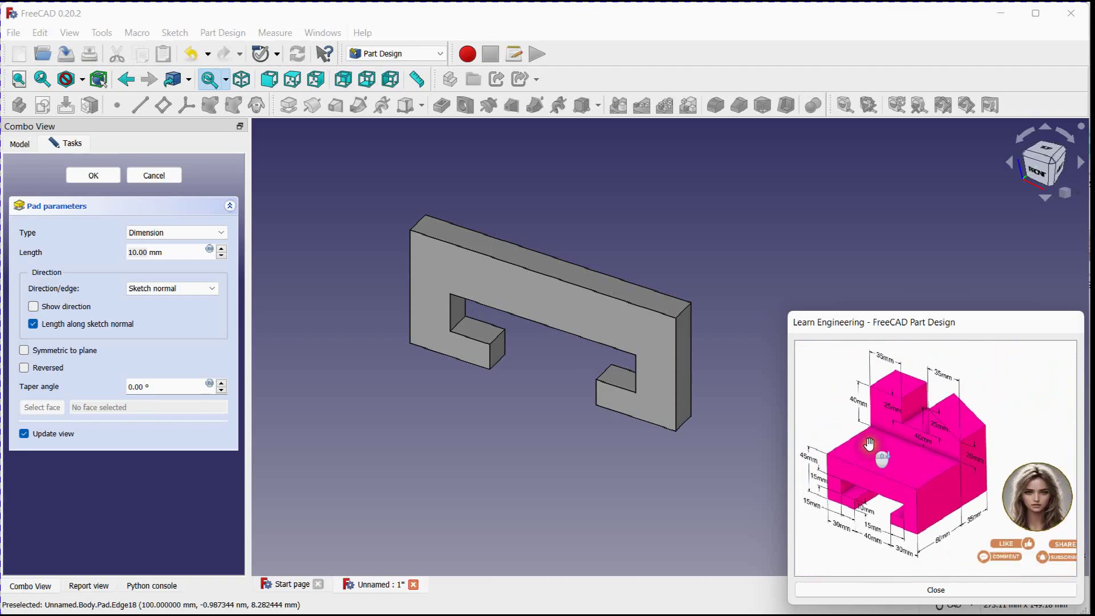
pyautogui.scroll(1, 869, 445)
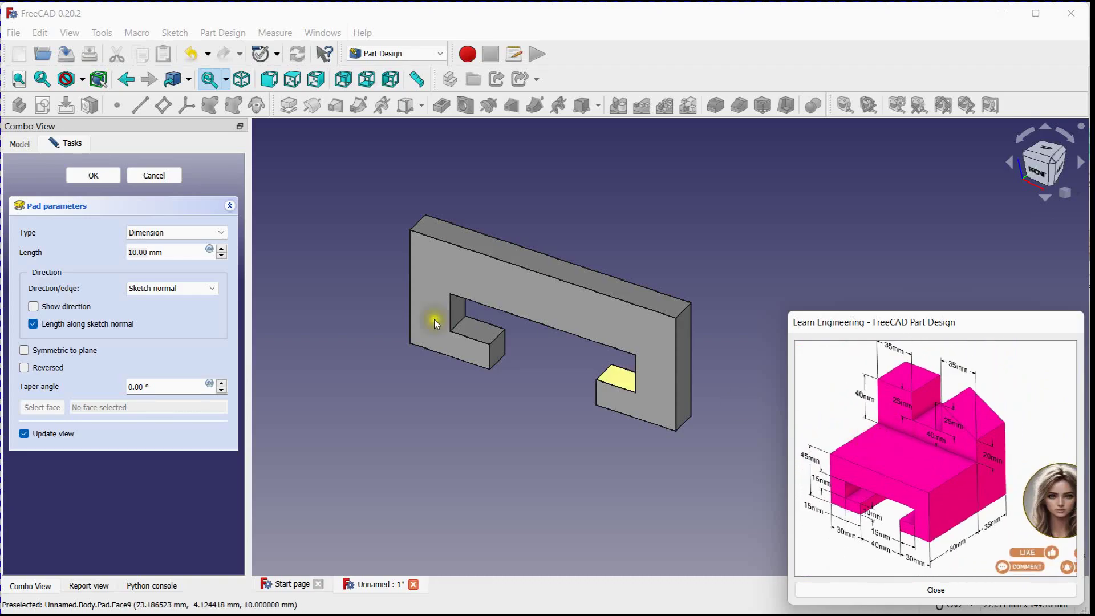
# - Set the pad length with the formula 60+35 and complete the pad
pyautogui.click(209, 251)
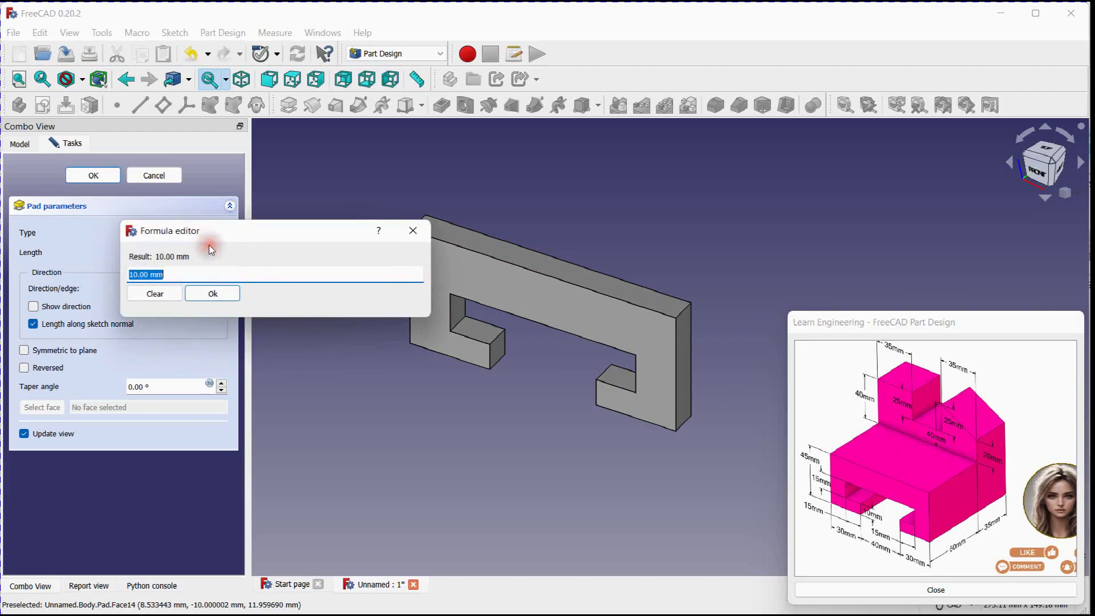
pyautogui.write('60+35')
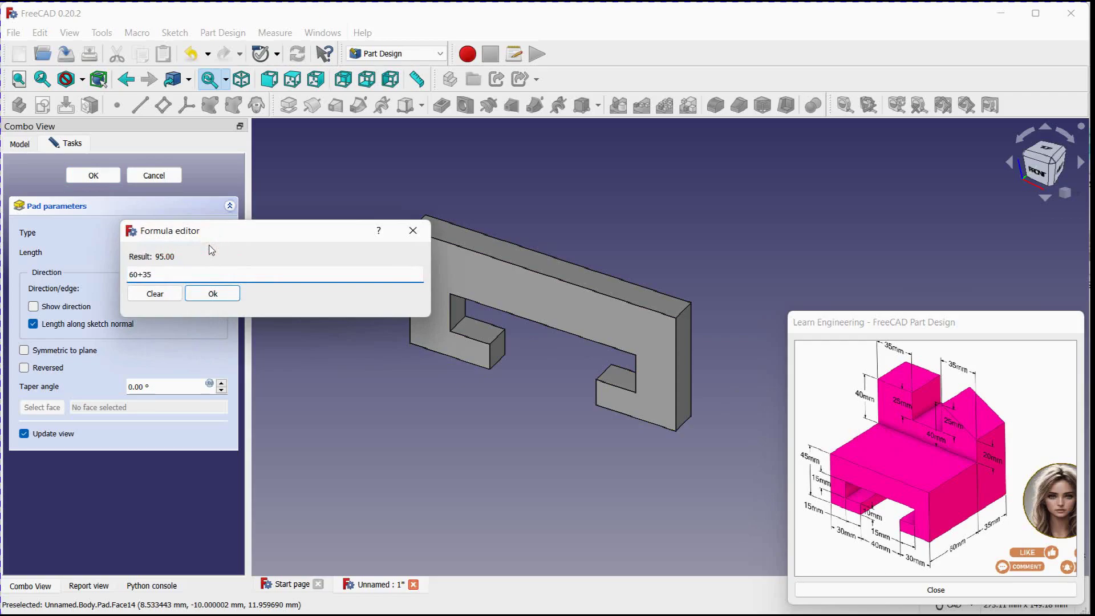
pyautogui.click(214, 293)
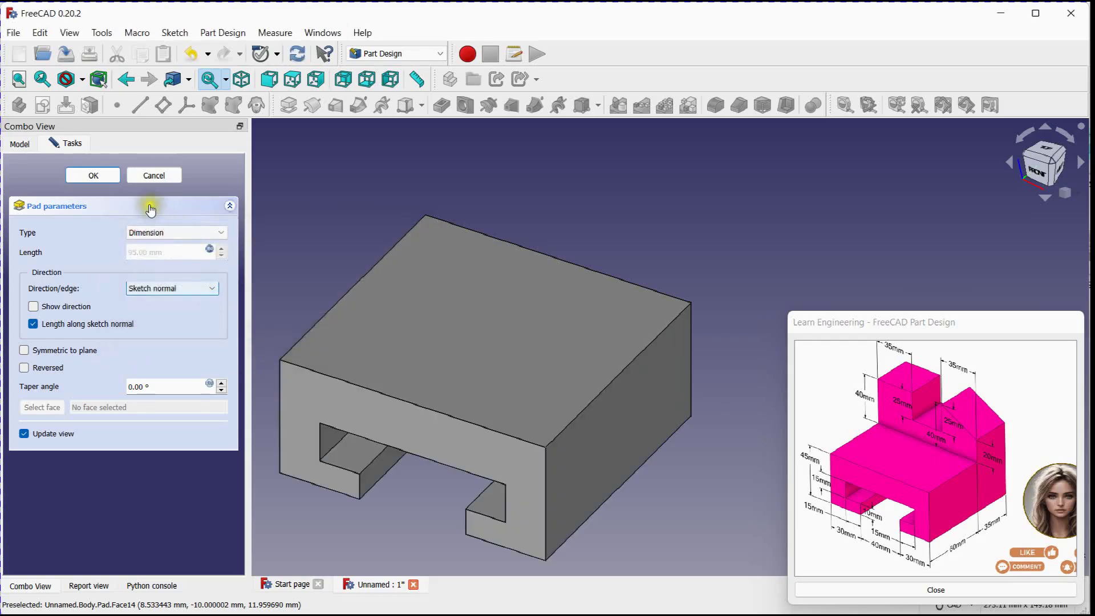
pyautogui.click(98, 178)
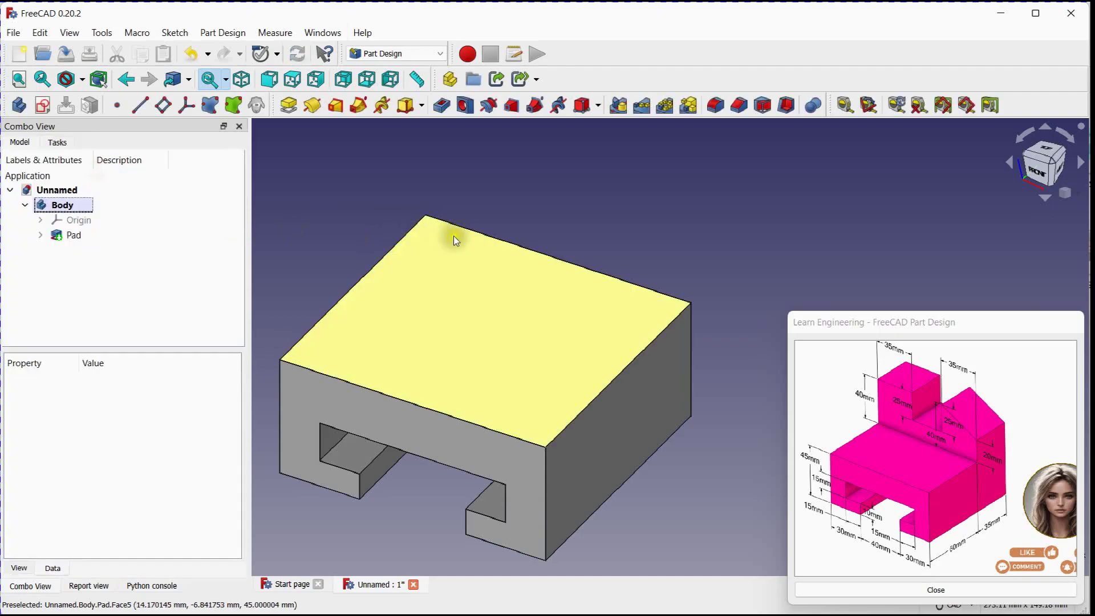
# - Create a new sketch on the XZ plane at the back of the block and tilt the view to show the back face's position
pyautogui.scroll(-3, 453, 241)
pyautogui.moveTo(320, 219); pyautogui.dragTo(347, 234, button='middle')
pyautogui.moveTo(277, 152); pyautogui.dragTo(286, 205, button='middle')
pyautogui.click(44, 109)
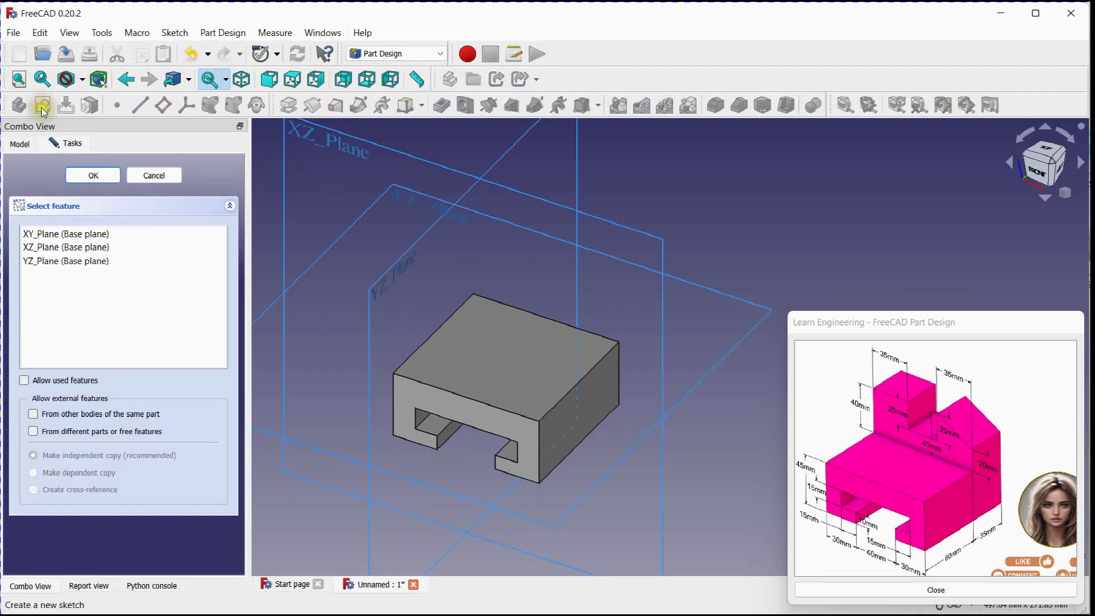
pyautogui.click(416, 163)
pyautogui.moveTo(450, 204)
pyautogui.mouseDown(button='middle')
pyautogui.moveTo(398, 298)
pyautogui.moveTo(399, 289)
pyautogui.moveTo(369, 293)
pyautogui.moveTo(406, 280)
pyautogui.mouseUp(button='middle')
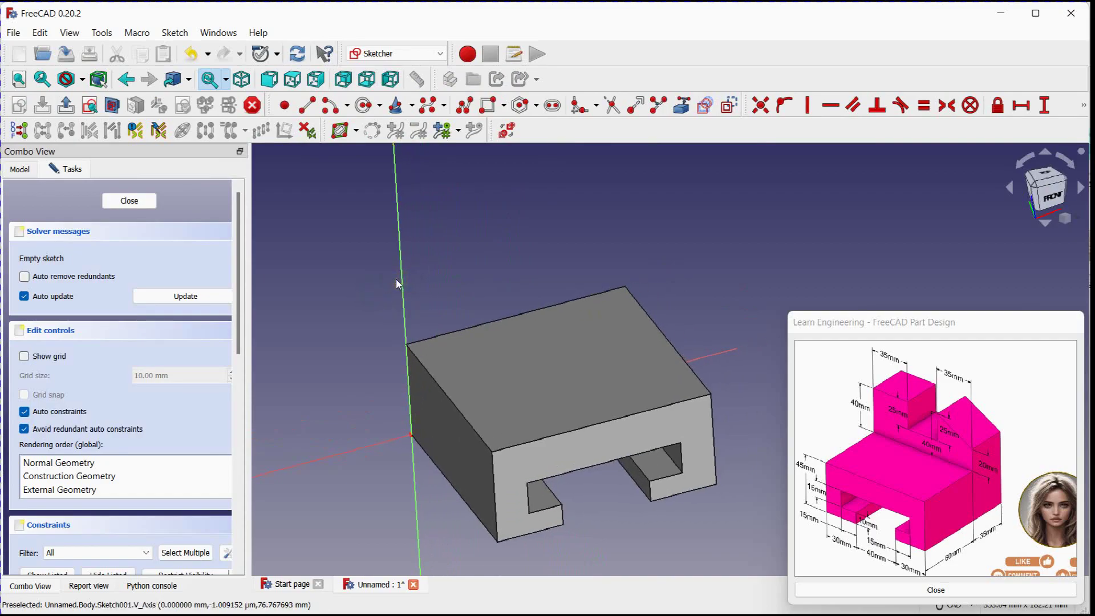
pyautogui.moveTo(361, 286); pyautogui.dragTo(325, 312, button='middle')
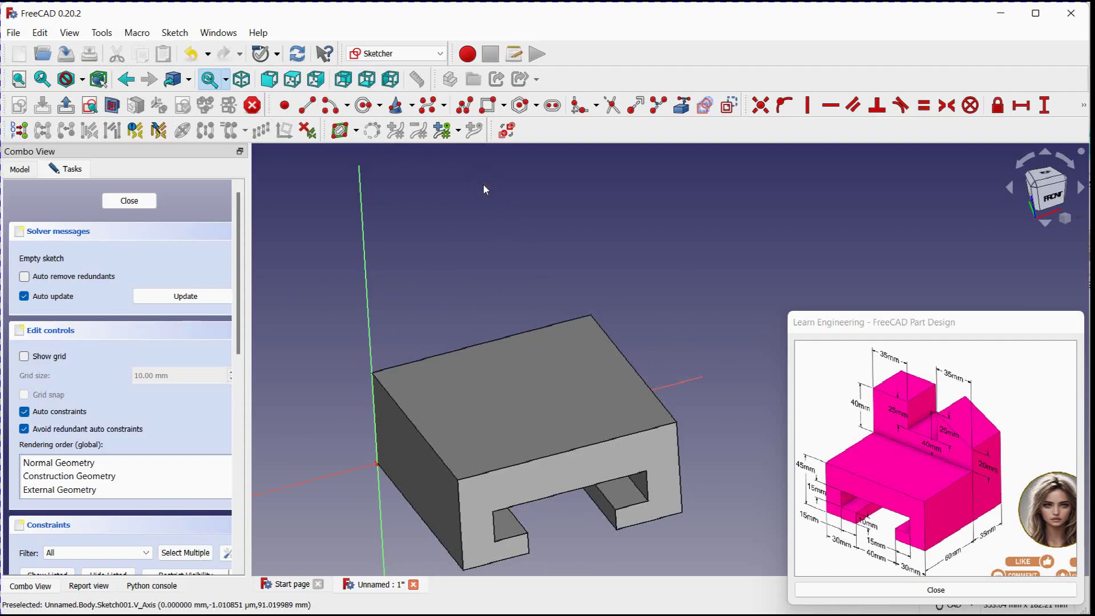
# - Sketch a closed polyline profile about 96 mm wide above the block, starting on the vertical axis, with a central notch and a sloped right shoulder
pyautogui.click(465, 105)
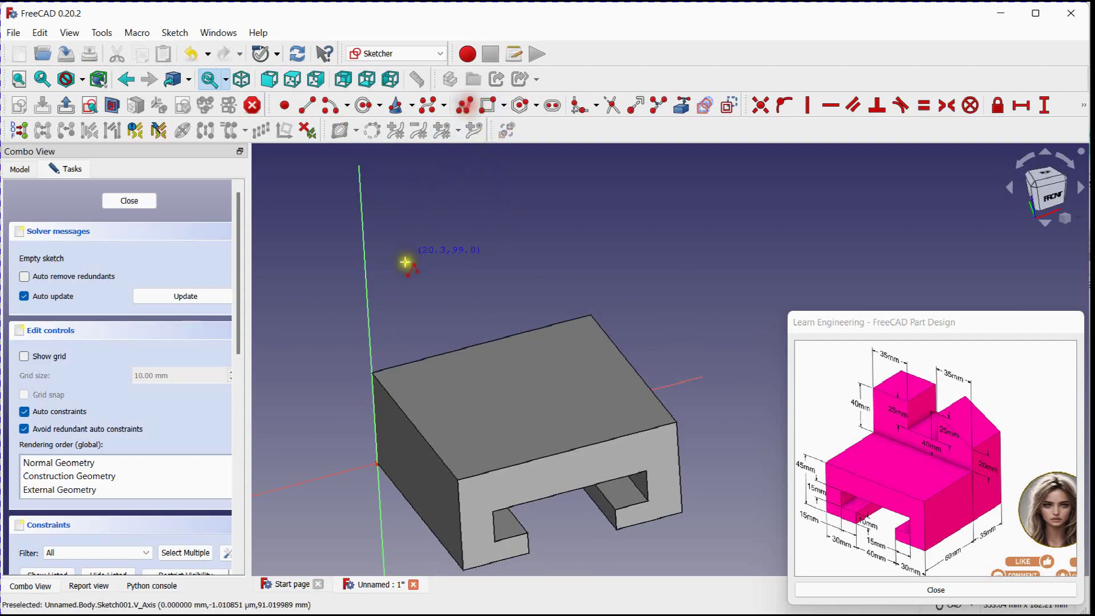
pyautogui.click(369, 297)
pyautogui.click(374, 234)
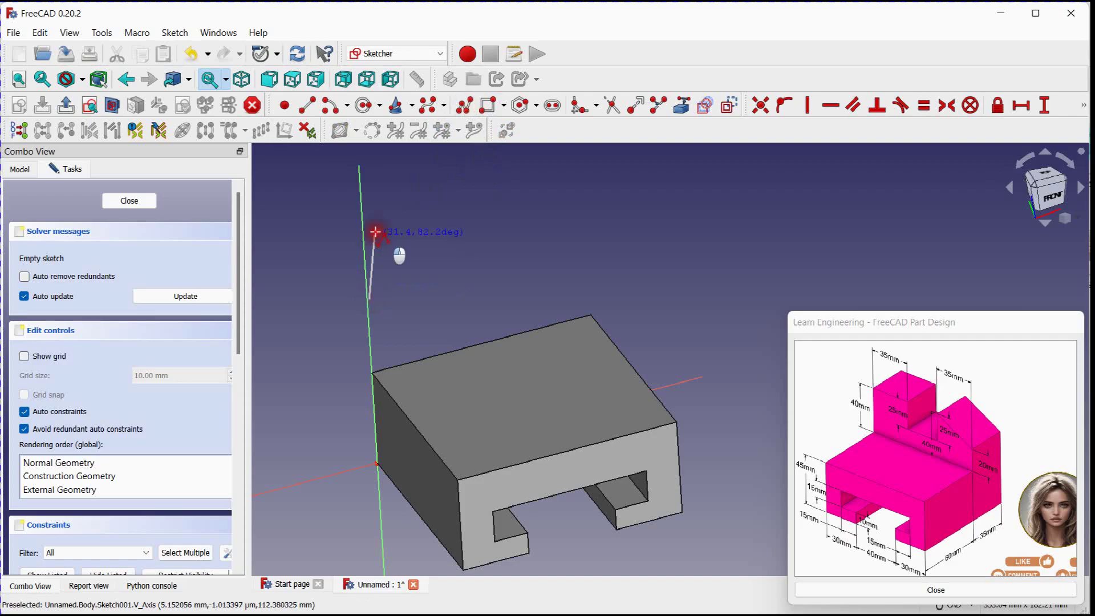
pyautogui.click(450, 220)
pyautogui.click(447, 265)
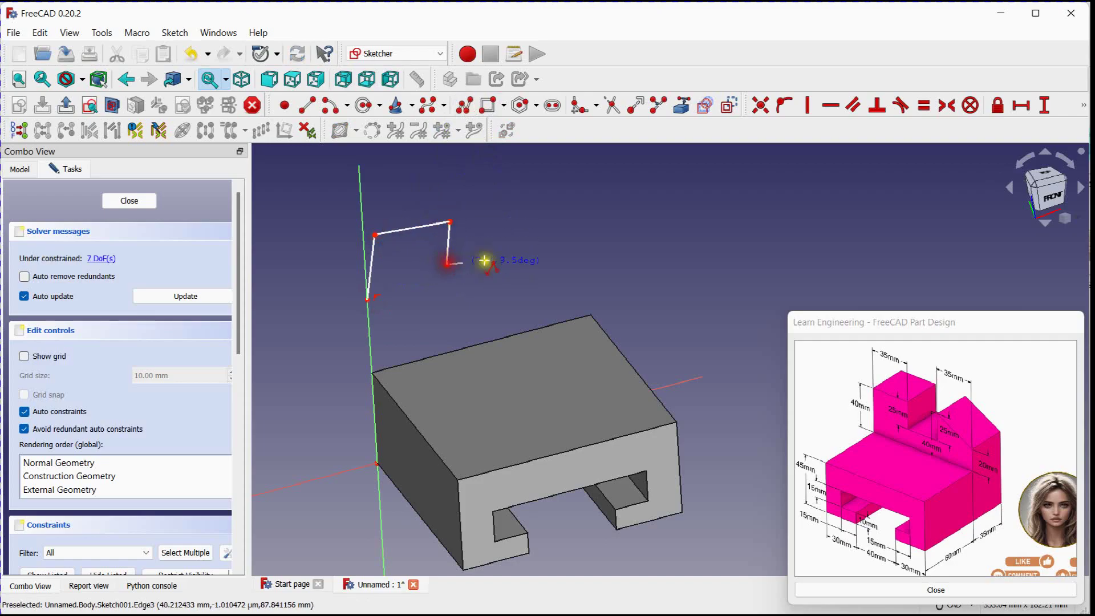
pyautogui.click(516, 259)
pyautogui.click(507, 214)
pyautogui.click(577, 242)
pyautogui.click(579, 283)
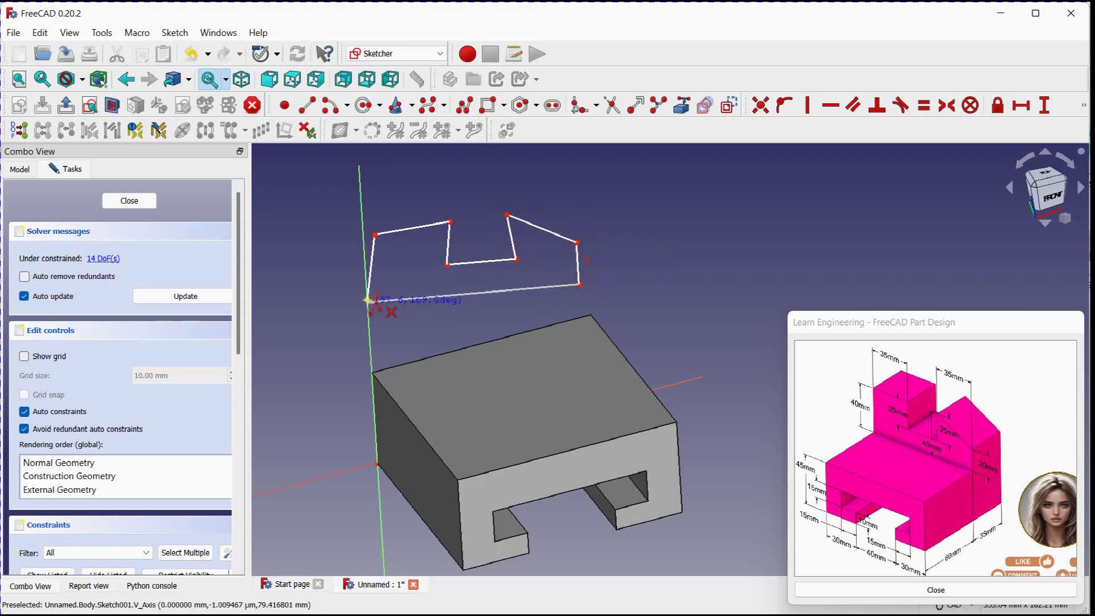
pyautogui.click(367, 299)
# - Constrain the profile's left edge and both notch sides to be vertical
pyautogui.moveTo(410, 273)
pyautogui.mouseDown(button='middle')
pyautogui.moveTo(411, 260)
pyautogui.moveTo(428, 281)
pyautogui.moveTo(434, 268)
pyautogui.mouseUp(button='middle')
pyautogui.click(807, 105)
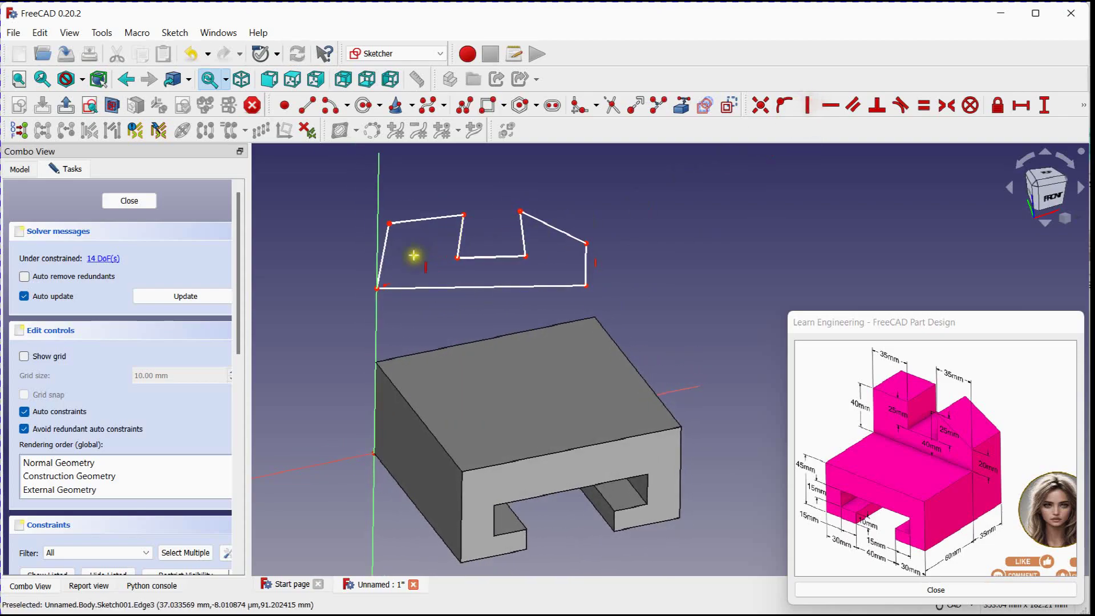
pyautogui.click(384, 247)
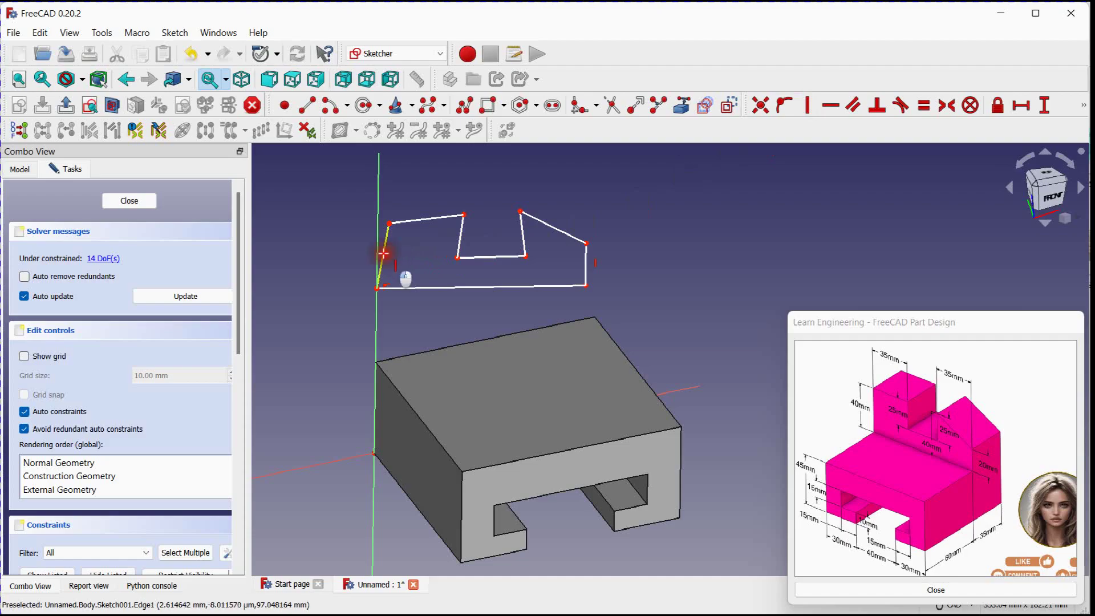
pyautogui.click(460, 232)
pyautogui.click(521, 228)
pyautogui.rightClick(557, 299)
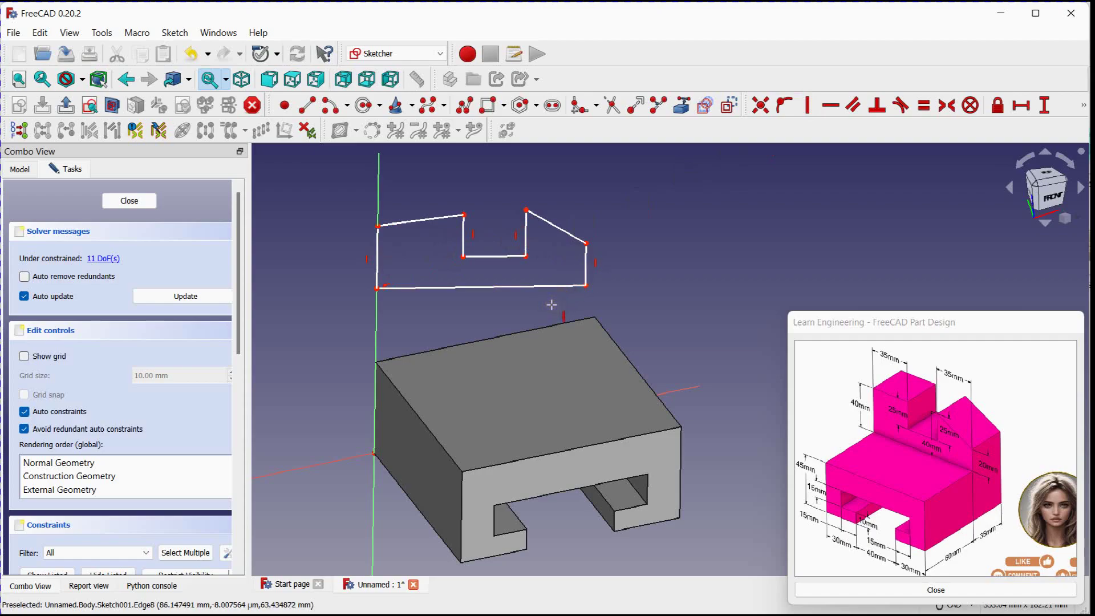
# - Constrain the profile's bottom edge, notch floor and upper-left edge to be horizontal
pyautogui.click(830, 105)
pyautogui.click(486, 289)
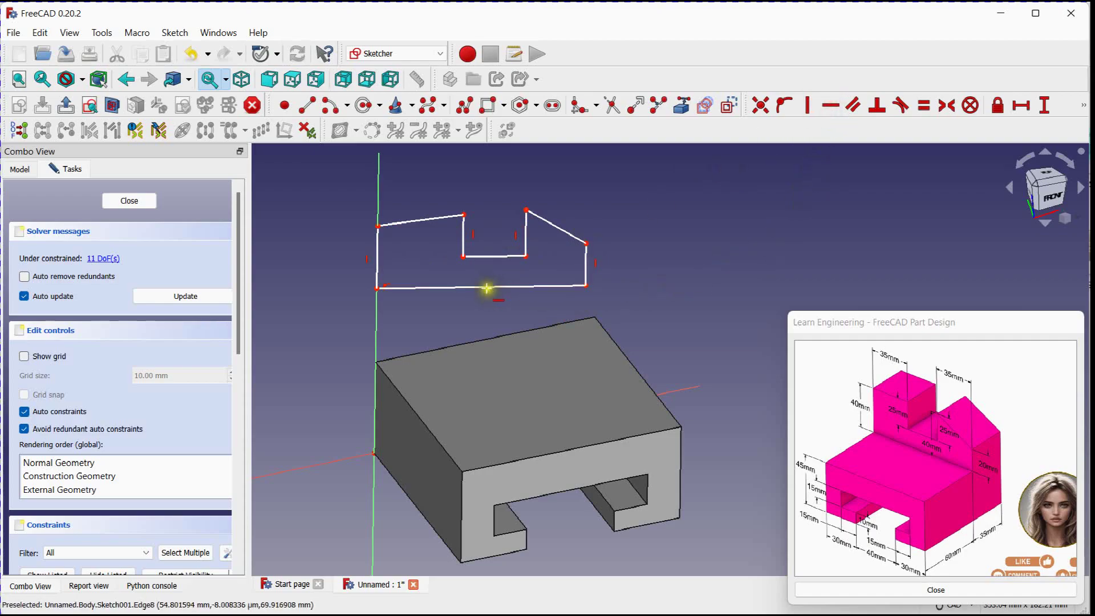
pyautogui.click(487, 254)
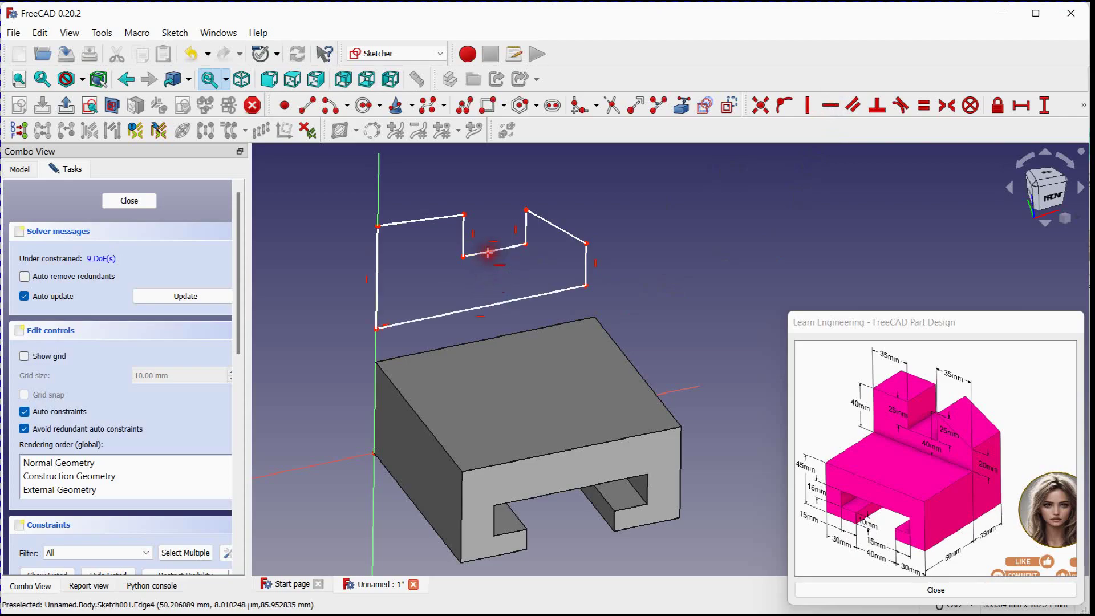
pyautogui.click(418, 218)
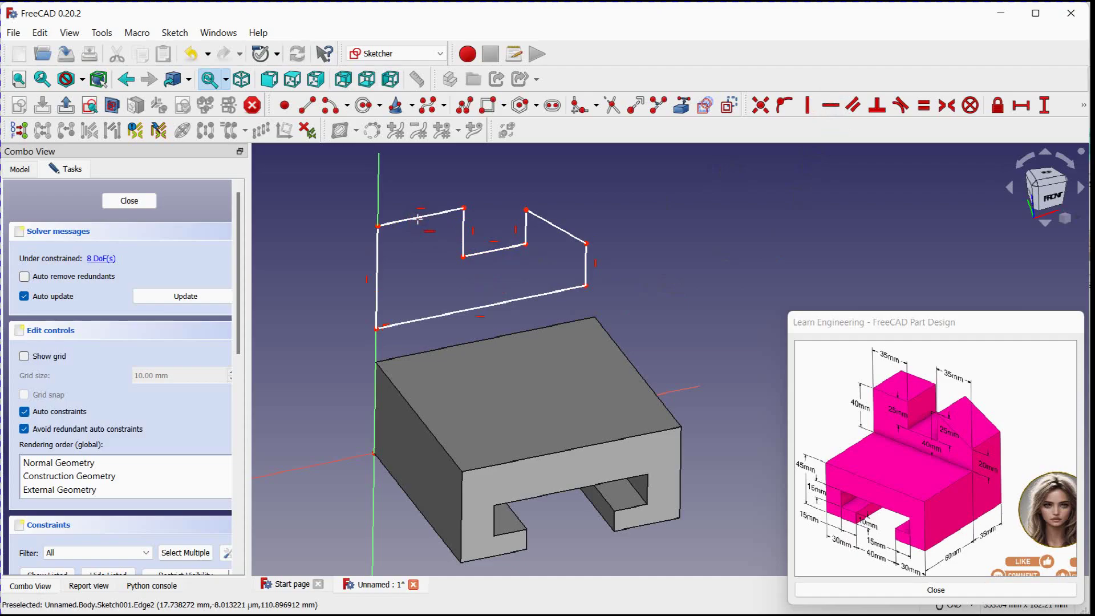
# - Dimension the profile's bottom edge with the length formula 30+40+30
pyautogui.moveTo(618, 282)
pyautogui.mouseDown(button='middle')
pyautogui.moveTo(618, 311)
pyautogui.moveTo(600, 290)
pyautogui.mouseUp(button='middle')
pyautogui.click(1084, 107)
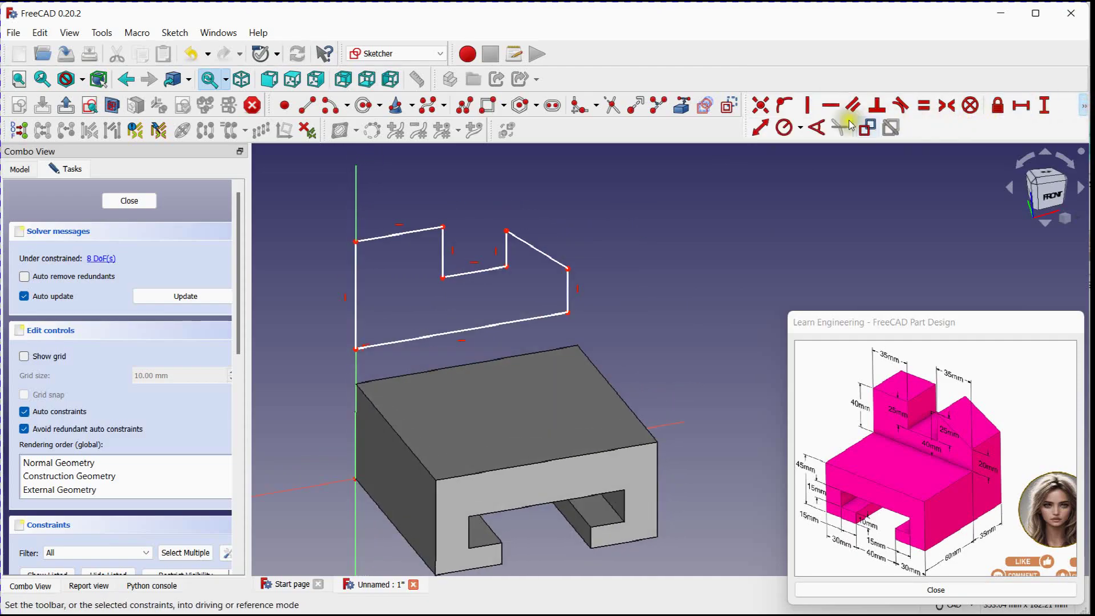
pyautogui.click(761, 127)
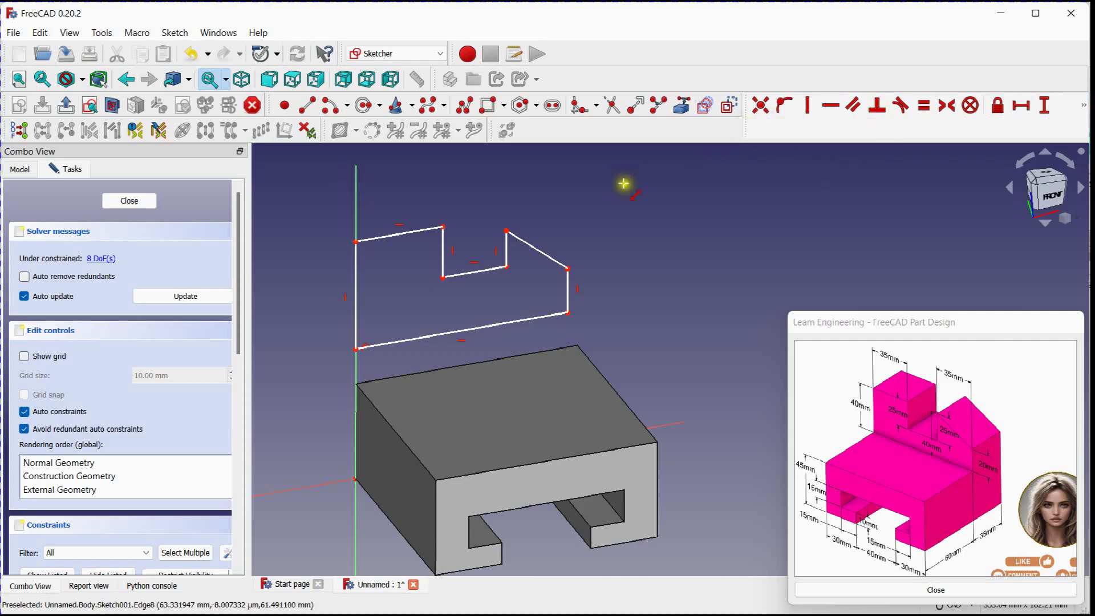
pyautogui.click(508, 320)
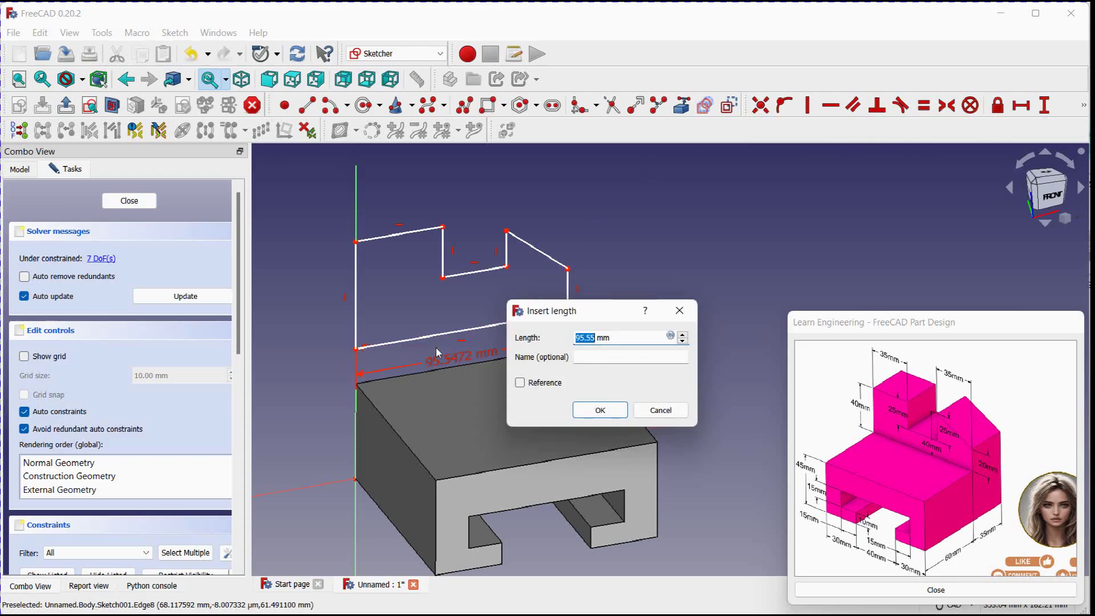
pyautogui.write('30+40+30')
pyautogui.click(599, 410)
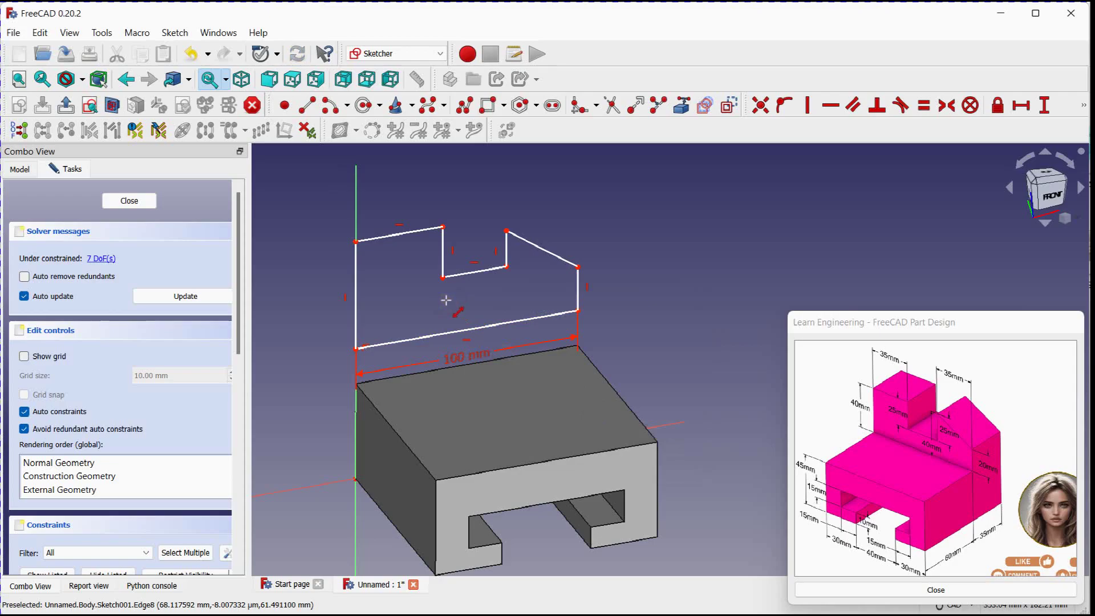
# - Set the profile's left edge to 40 mm and its upper-left edge to 35 mm
pyautogui.click(355, 289)
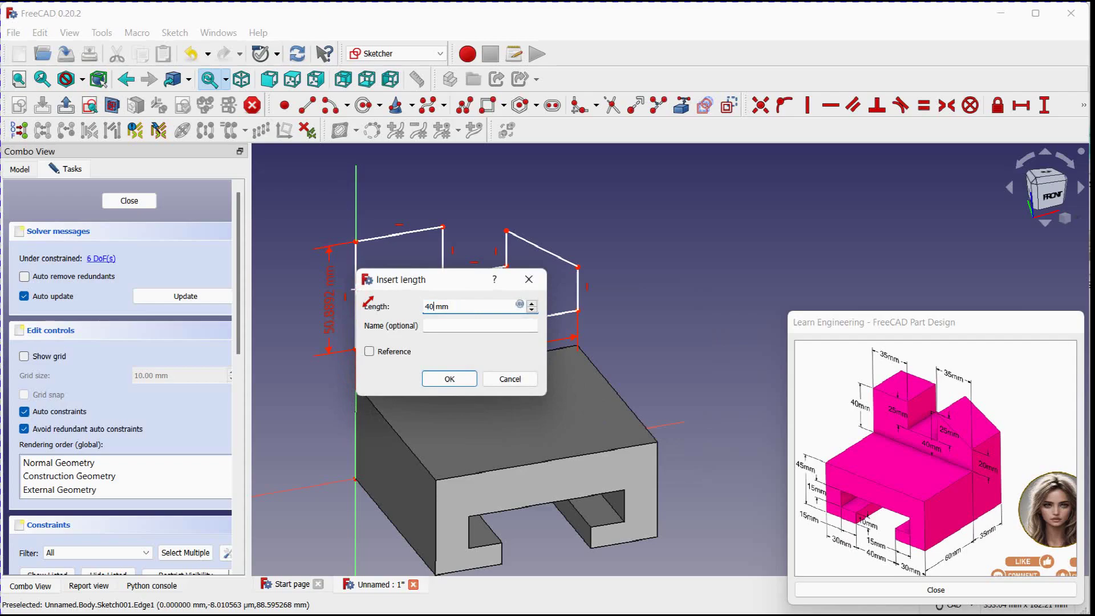
pyautogui.write('40')
pyautogui.press('Return')
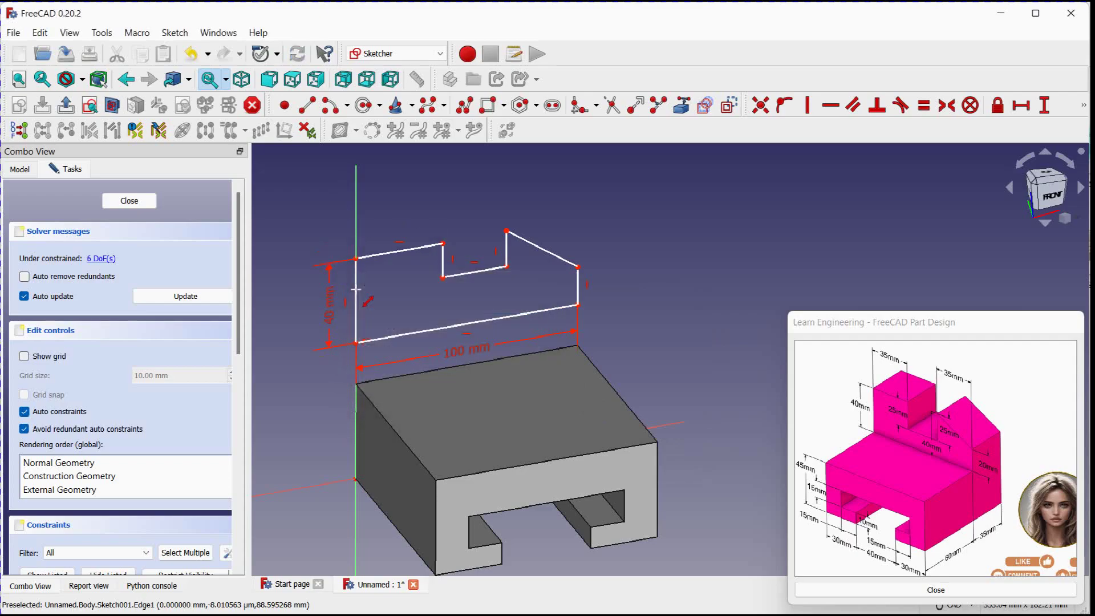
pyautogui.click(379, 255)
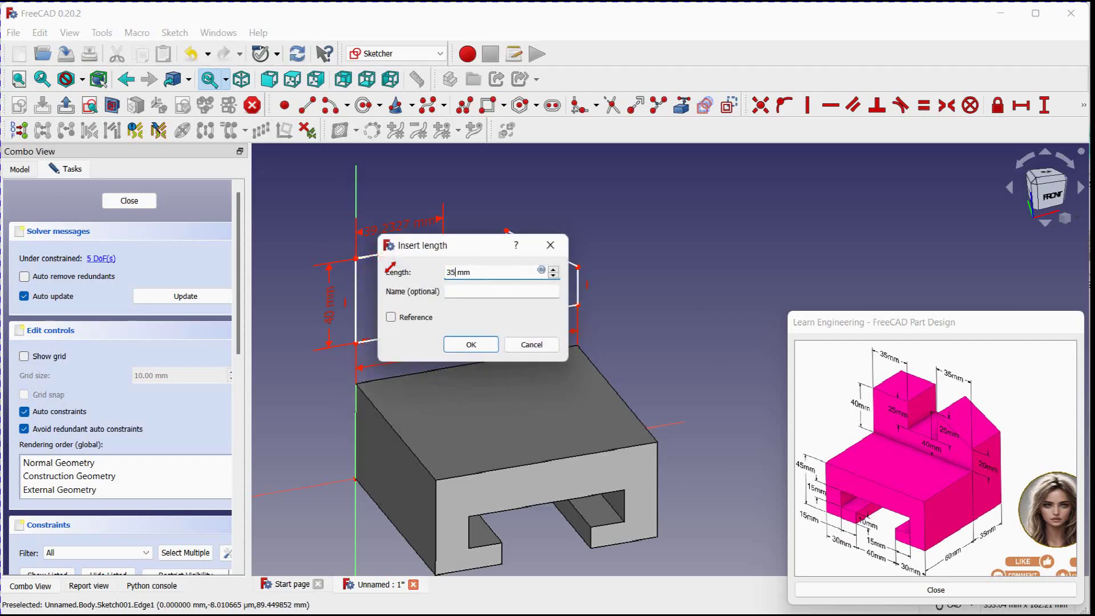
pyautogui.write('35')
pyautogui.press('Return')
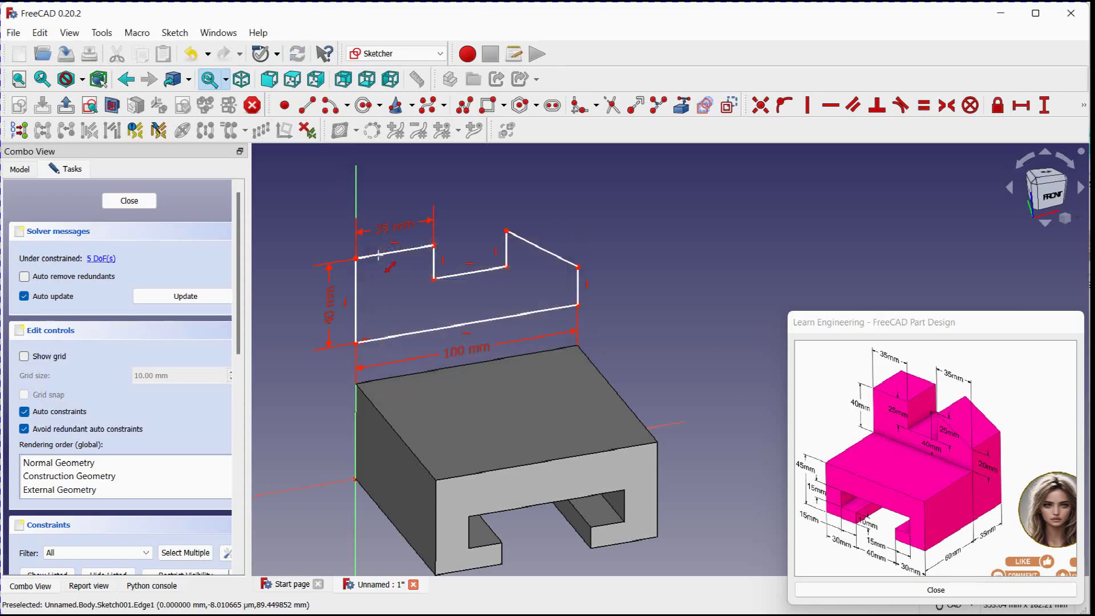
# - Set both vertical sides of the notch to 25 mm
pyautogui.scroll(3, 399, 274)
pyautogui.click(477, 264)
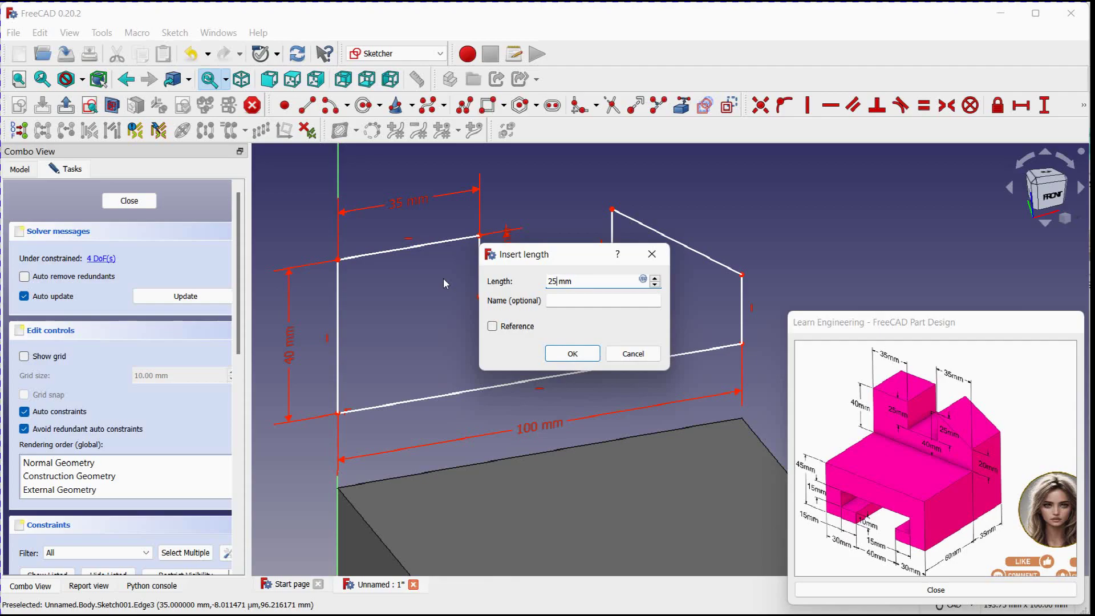
pyautogui.press('Return')
pyautogui.scroll(-1, 521, 266)
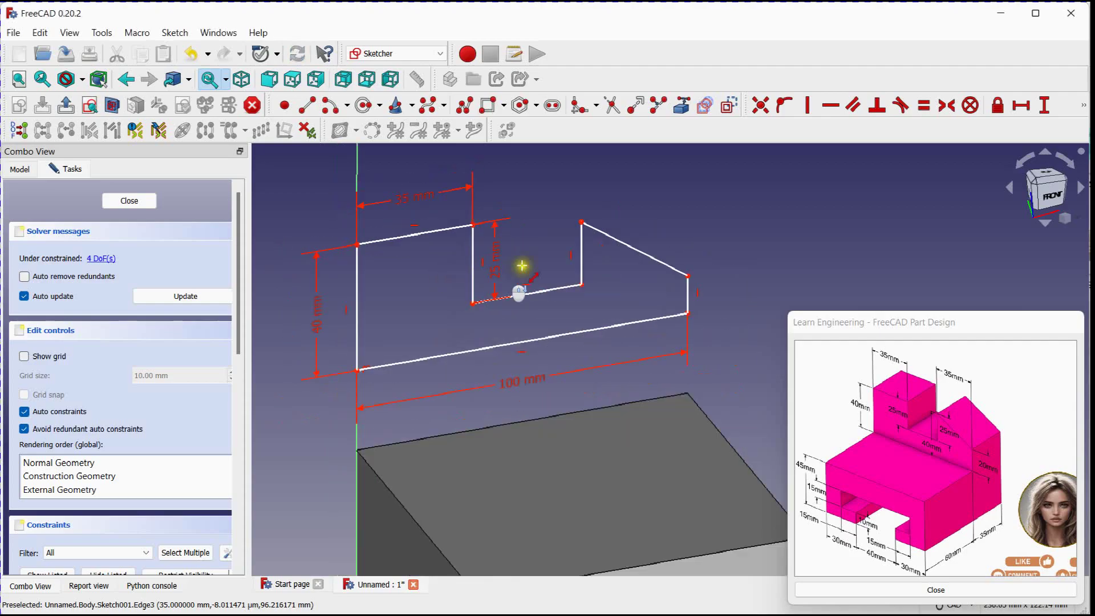
pyautogui.click(584, 240)
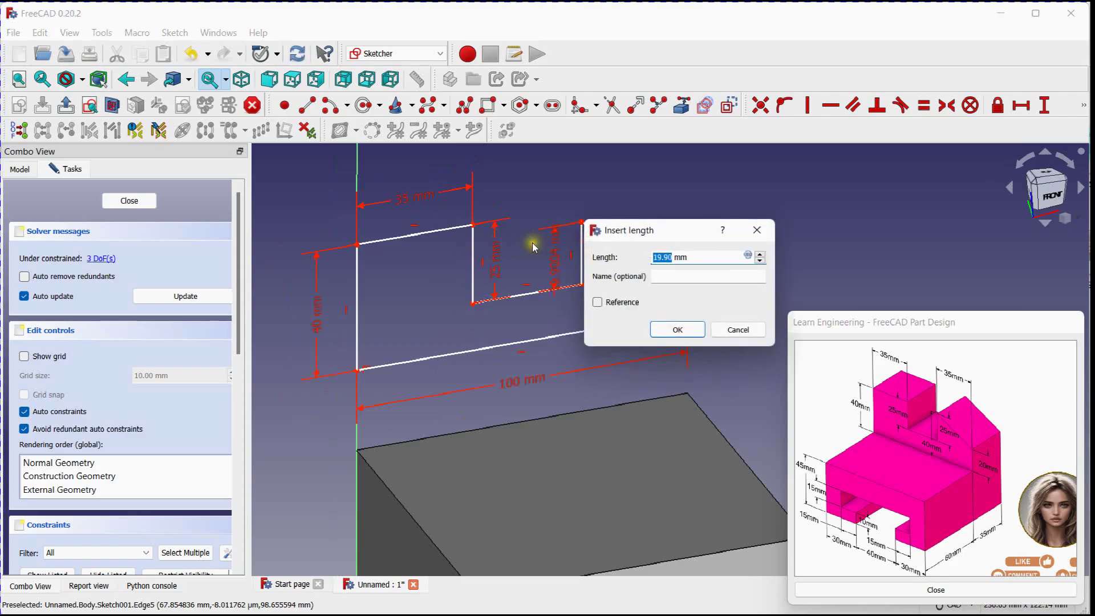
pyautogui.press('Return')
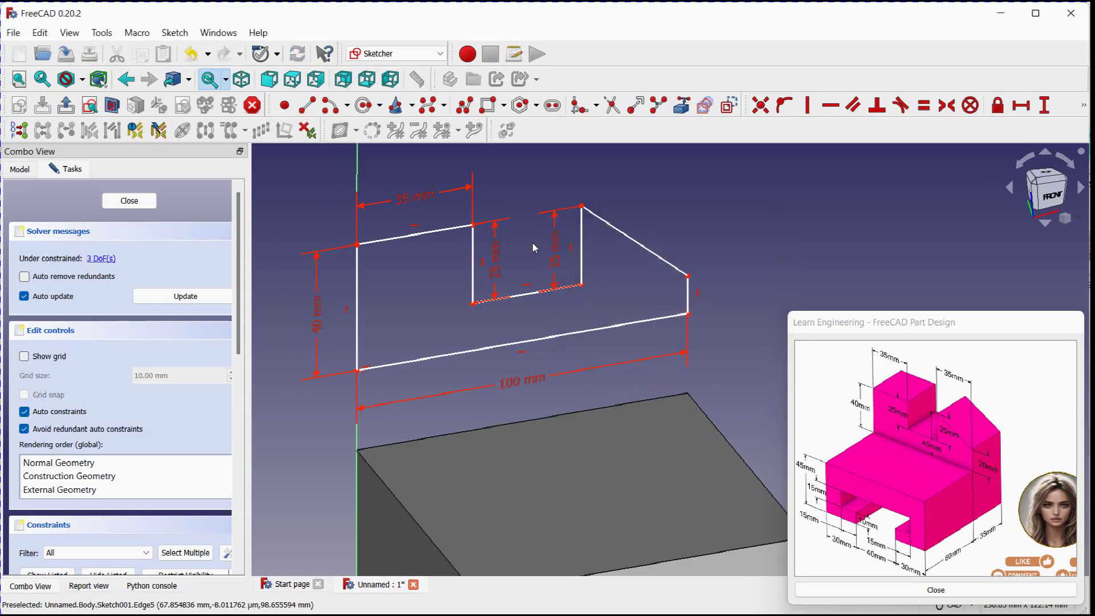
# - Set the length of the profile's short right edge to 20 mm
pyautogui.click(692, 299)
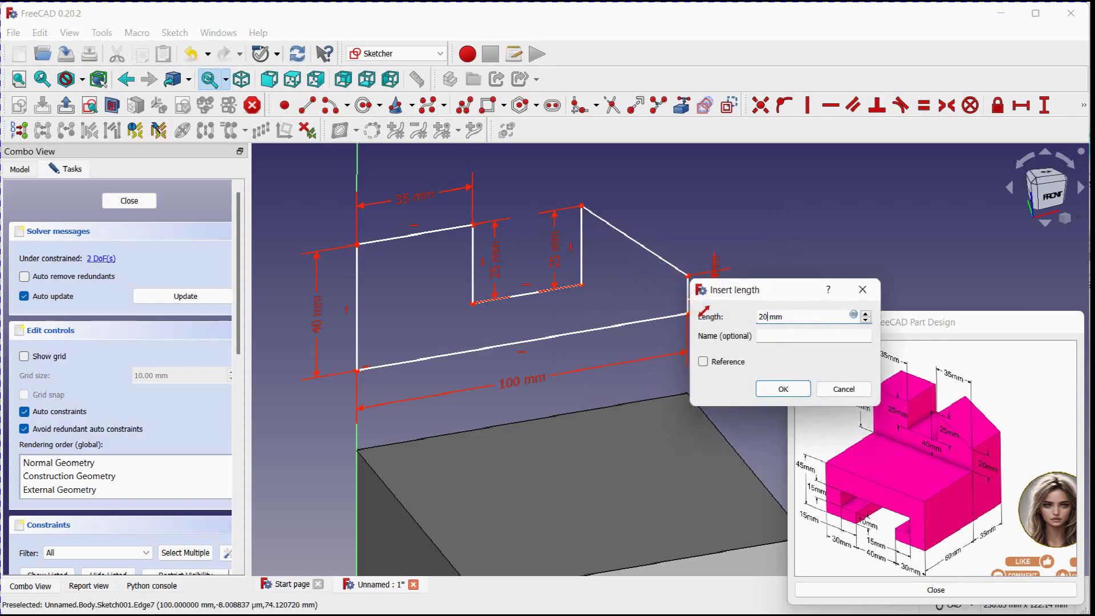
pyautogui.write('20')
pyautogui.press('Return')
# - Set the horizontal distance from the notch's lower-right corner to the right edge's upper end to 35 mm
pyautogui.scroll(-4, 694, 298)
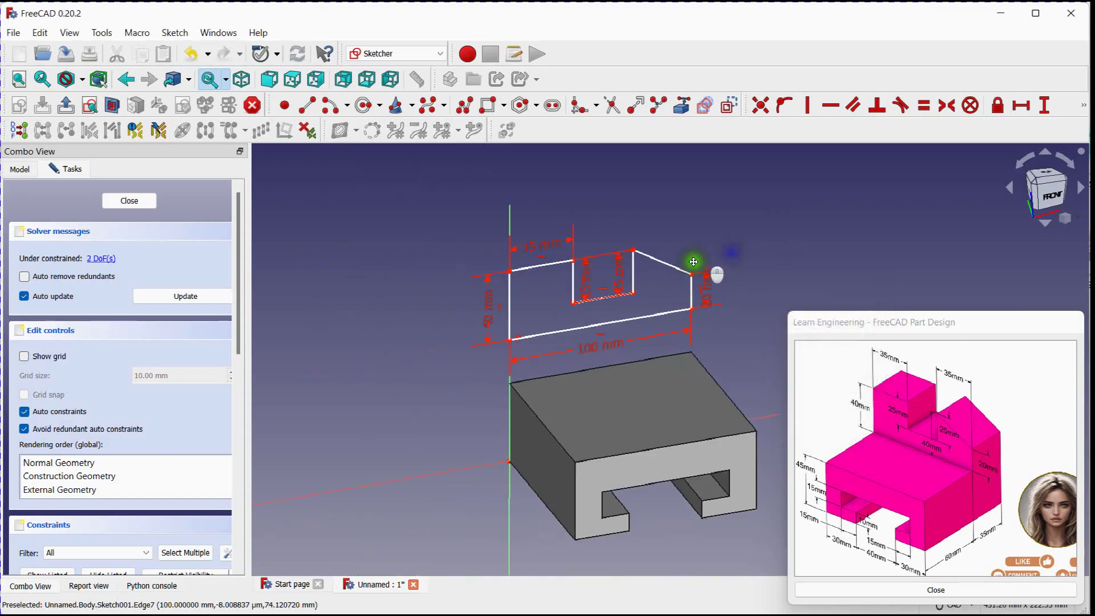
pyautogui.moveTo(703, 262); pyautogui.dragTo(617, 258, button='middle')
pyautogui.moveTo(588, 263)
pyautogui.mouseDown()
pyautogui.moveTo(649, 223)
pyautogui.moveTo(656, 275)
pyautogui.moveTo(557, 277)
pyautogui.moveTo(624, 260)
pyautogui.moveTo(576, 268)
pyautogui.moveTo(594, 276)
pyautogui.moveTo(589, 244)
pyautogui.moveTo(591, 276)
pyautogui.moveTo(571, 282)
pyautogui.moveTo(584, 276)
pyautogui.mouseUp()
pyautogui.click(1022, 108)
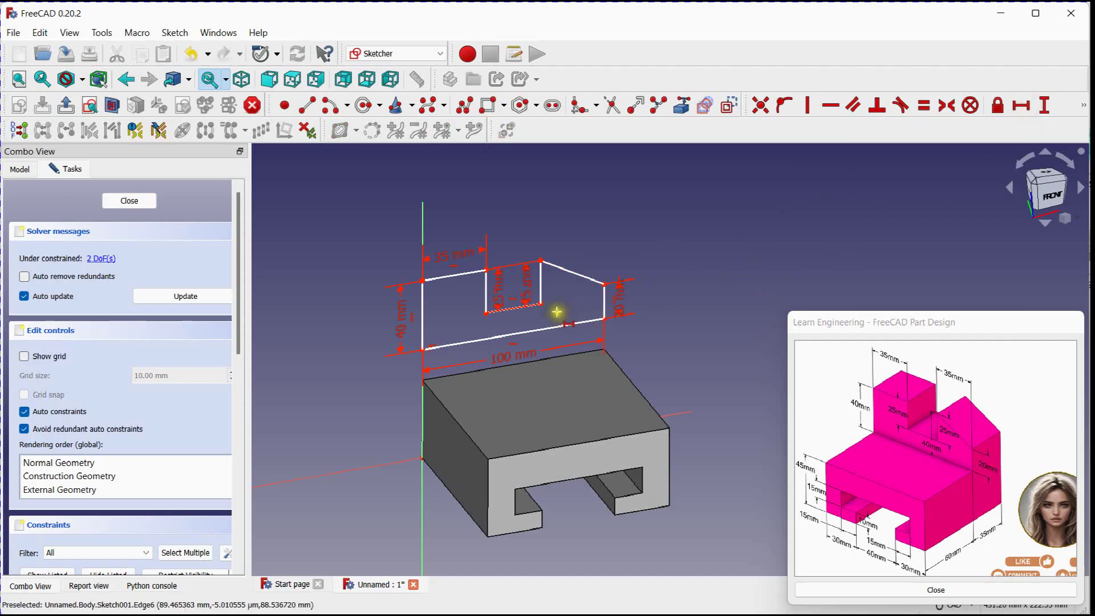
pyautogui.click(541, 304)
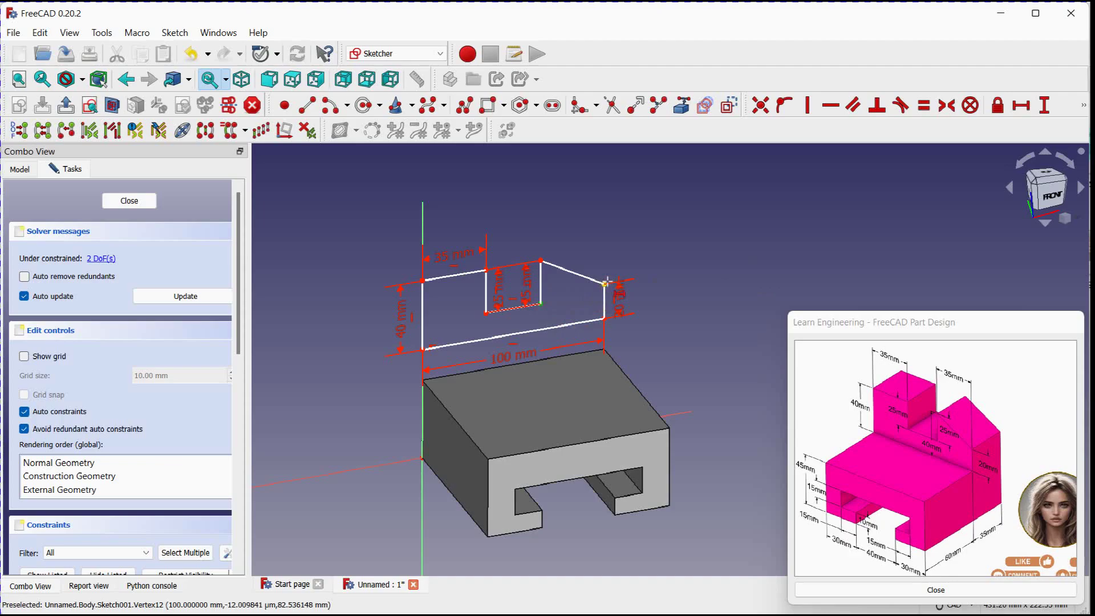
pyautogui.click(606, 282)
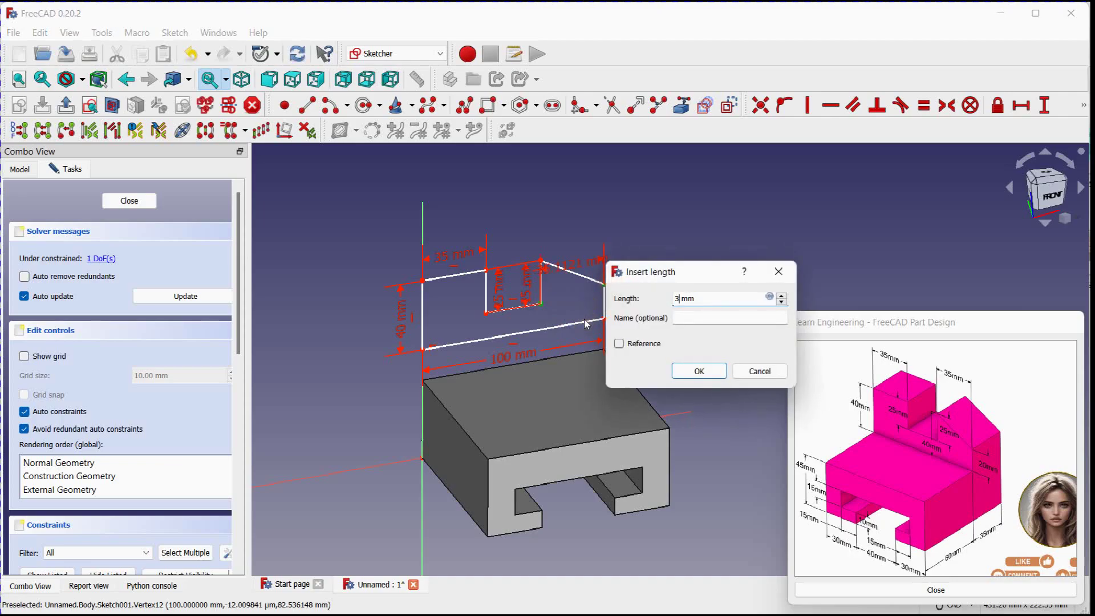
pyautogui.click(717, 371)
# - Set the vertical distance from the origin to the profile's lower-left corner to 45 mm and close the sketch
pyautogui.moveTo(579, 262)
pyautogui.mouseDown()
pyautogui.moveTo(581, 310)
pyautogui.moveTo(536, 292)
pyautogui.moveTo(558, 250)
pyautogui.moveTo(553, 311)
pyautogui.moveTo(556, 217)
pyautogui.moveTo(562, 237)
pyautogui.mouseUp()
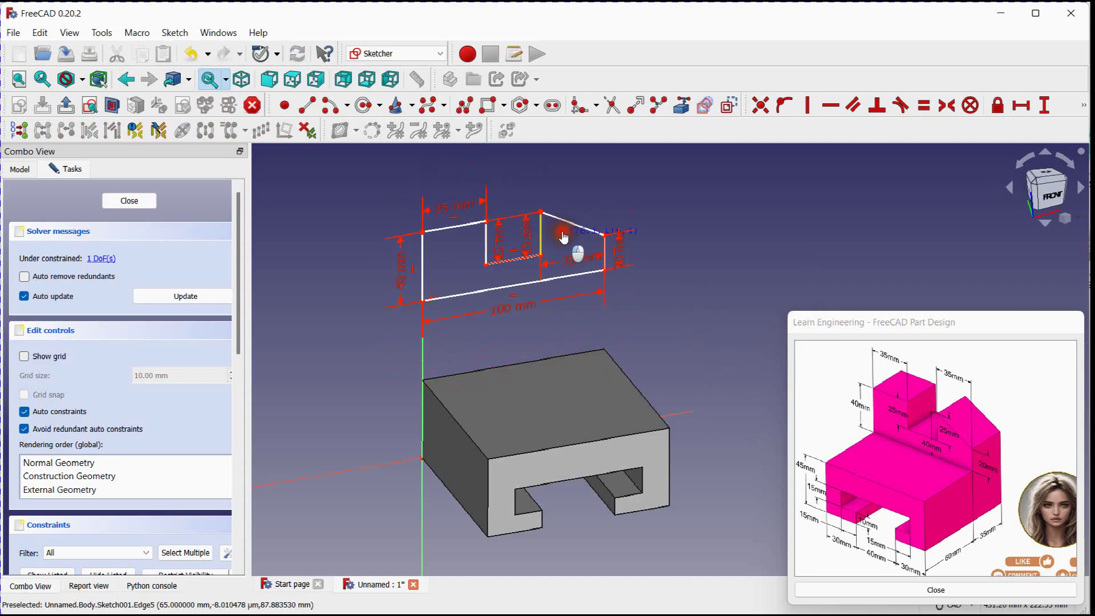
pyautogui.click(1044, 105)
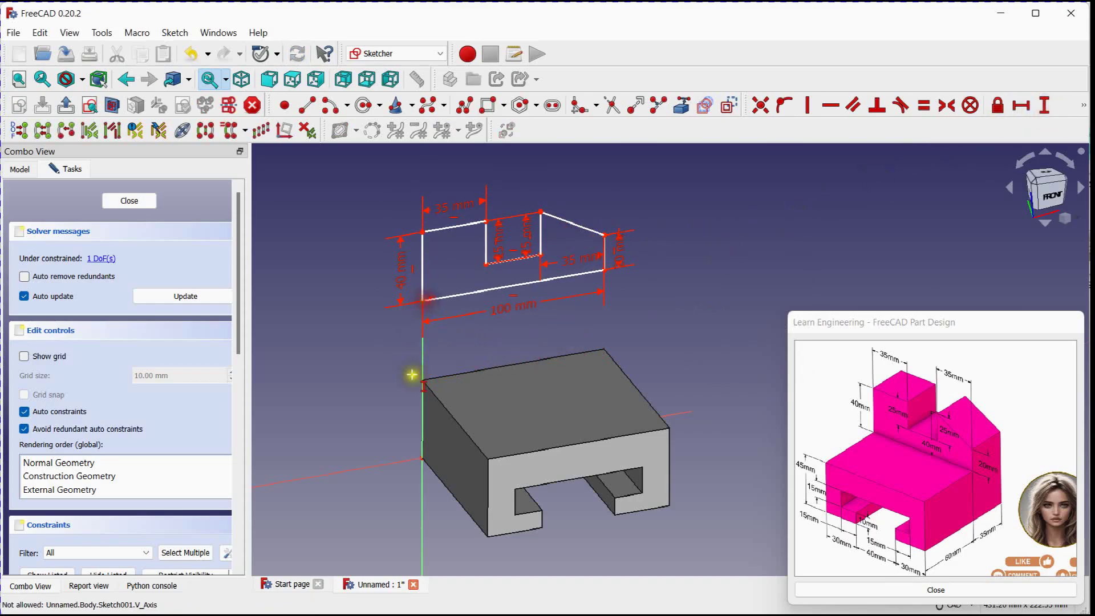
pyautogui.click(424, 458)
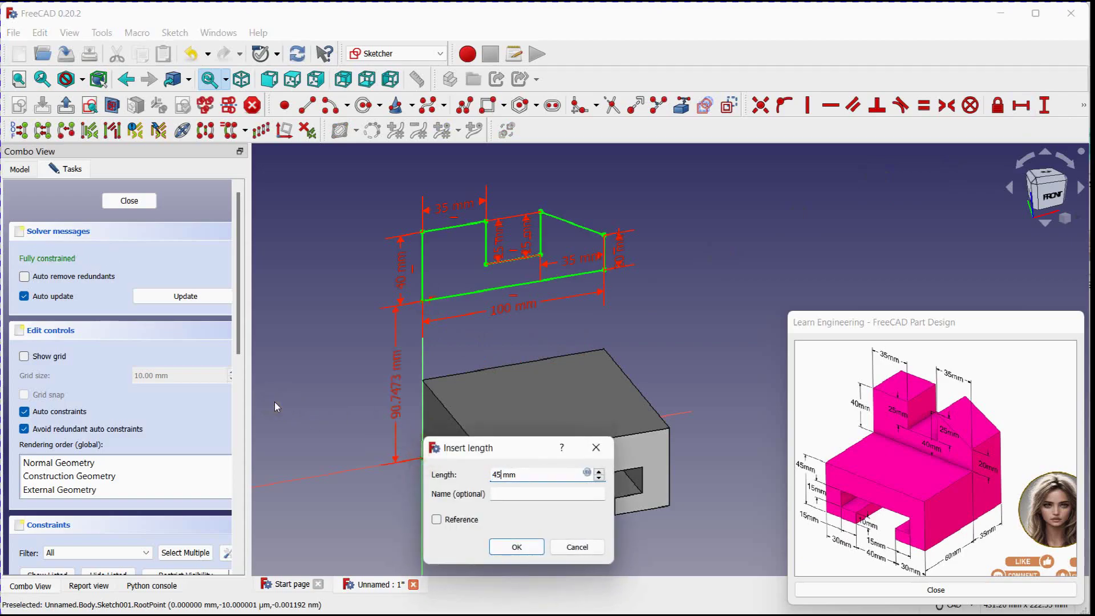
pyautogui.click(503, 546)
pyautogui.moveTo(327, 365); pyautogui.dragTo(362, 345, button='middle')
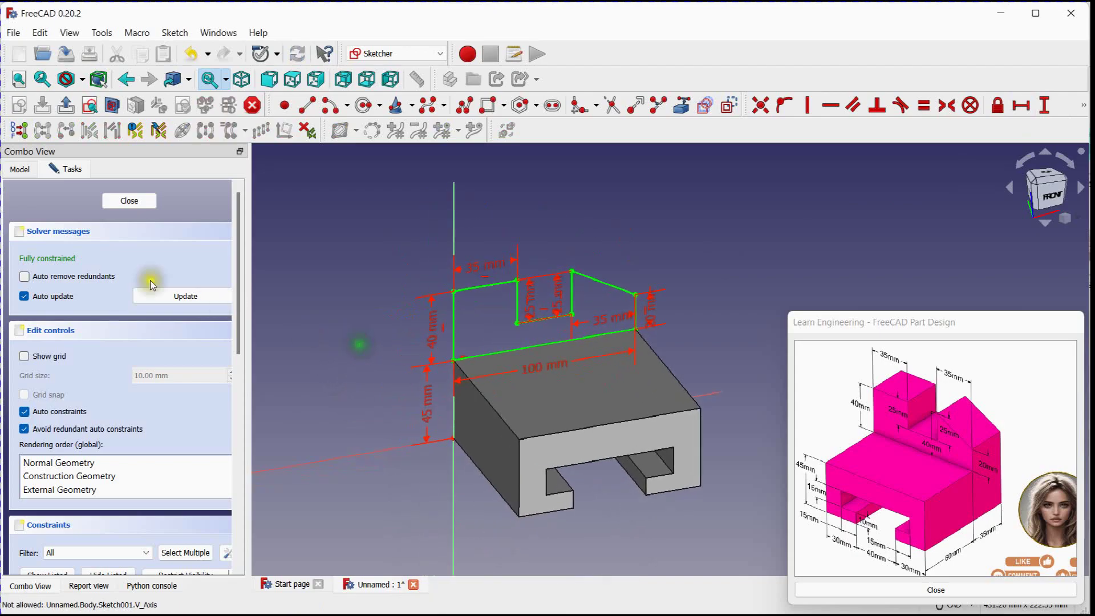
pyautogui.click(128, 200)
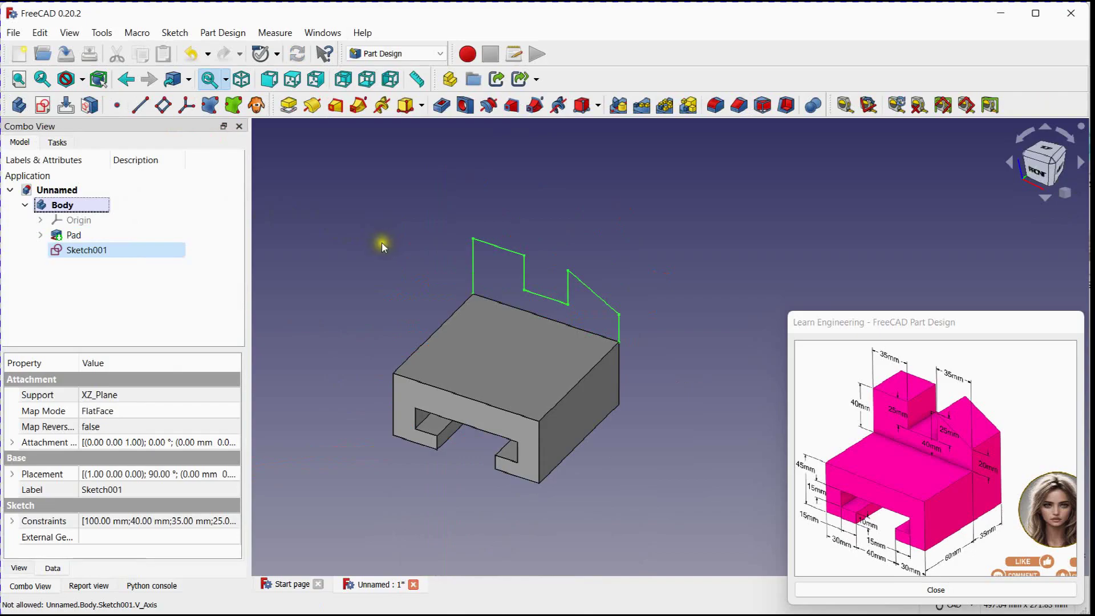
# - Pad the projections' sketch with a length of 35 mm along the sketch normal
pyautogui.click(289, 106)
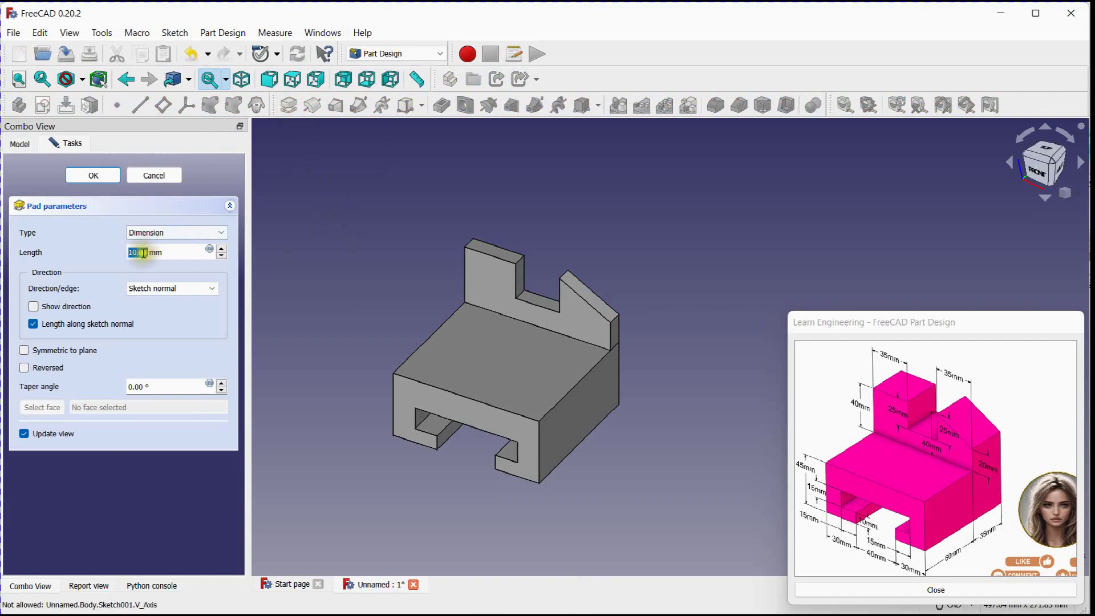
pyautogui.scroll(19, 145, 251)
pyautogui.scroll(6, 147, 252)
pyautogui.click(349, 256)
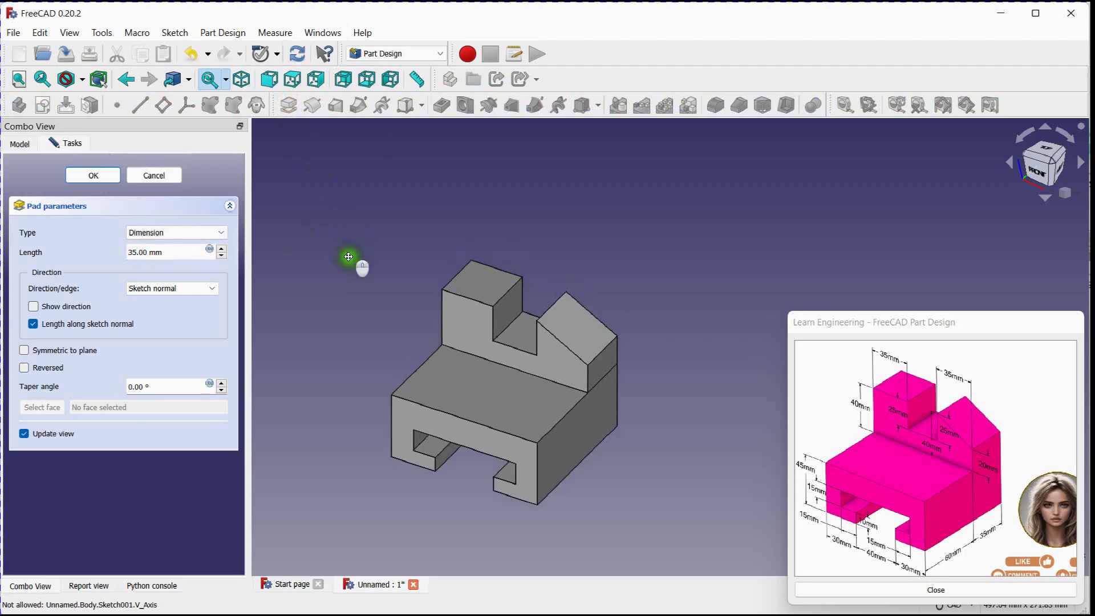
pyautogui.scroll(2, 349, 255)
pyautogui.click(93, 175)
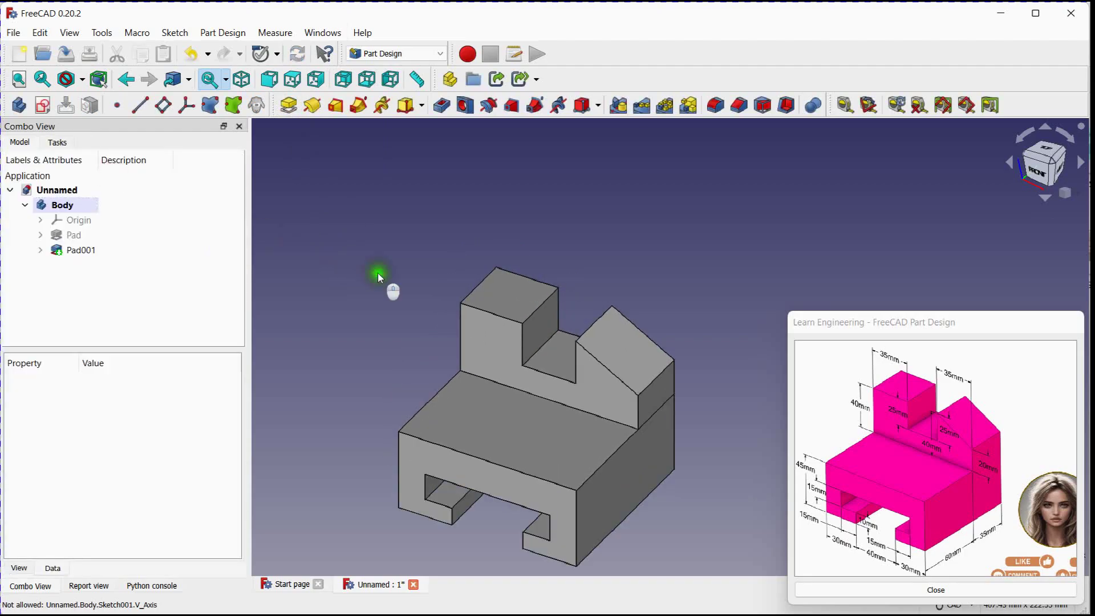
# - Set the Refine property of the projections' pad to true
pyautogui.moveTo(379, 277); pyautogui.dragTo(355, 232, button='middle')
pyautogui.click(83, 251)
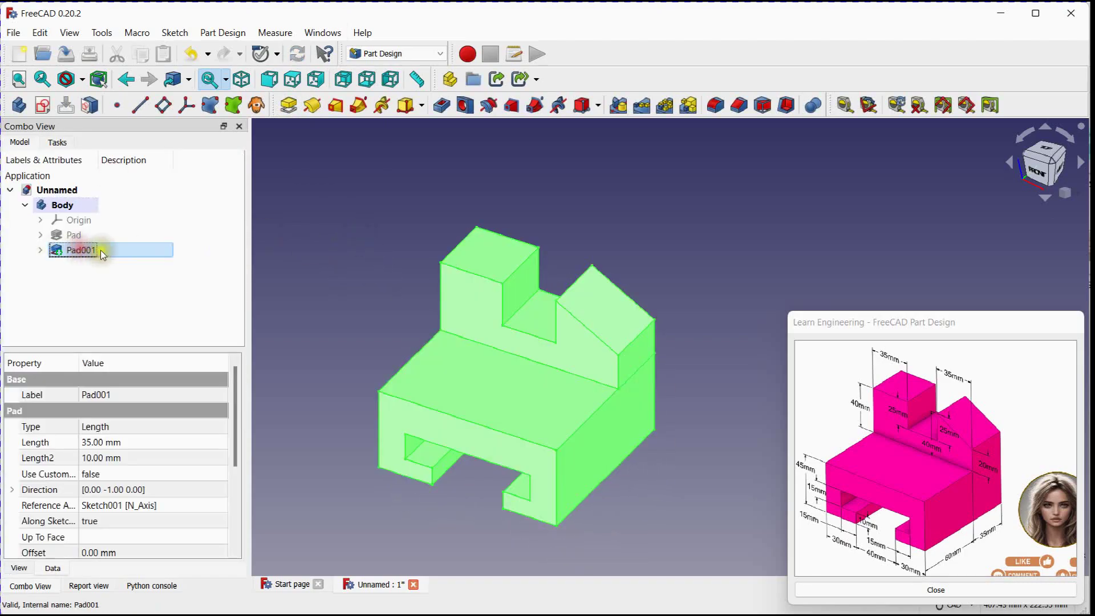
pyautogui.moveTo(234, 424); pyautogui.dragTo(240, 522)
pyautogui.click(137, 470)
pyautogui.click(137, 471)
pyautogui.click(108, 495)
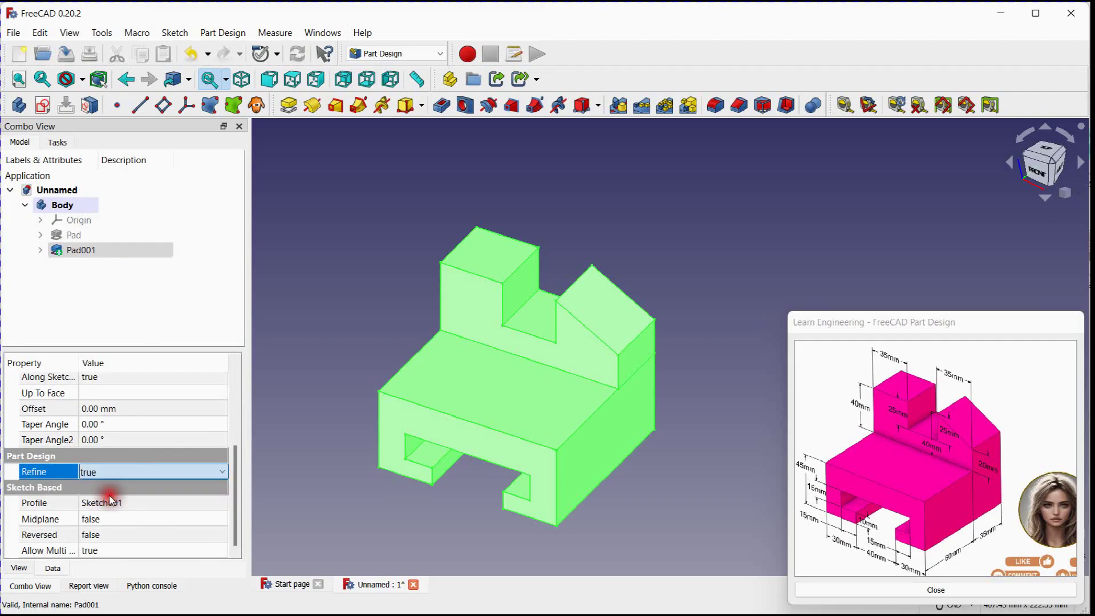
pyautogui.click(300, 376)
pyautogui.moveTo(343, 345); pyautogui.dragTo(326, 308, button='middle')
pyautogui.scroll(2, 367, 315)
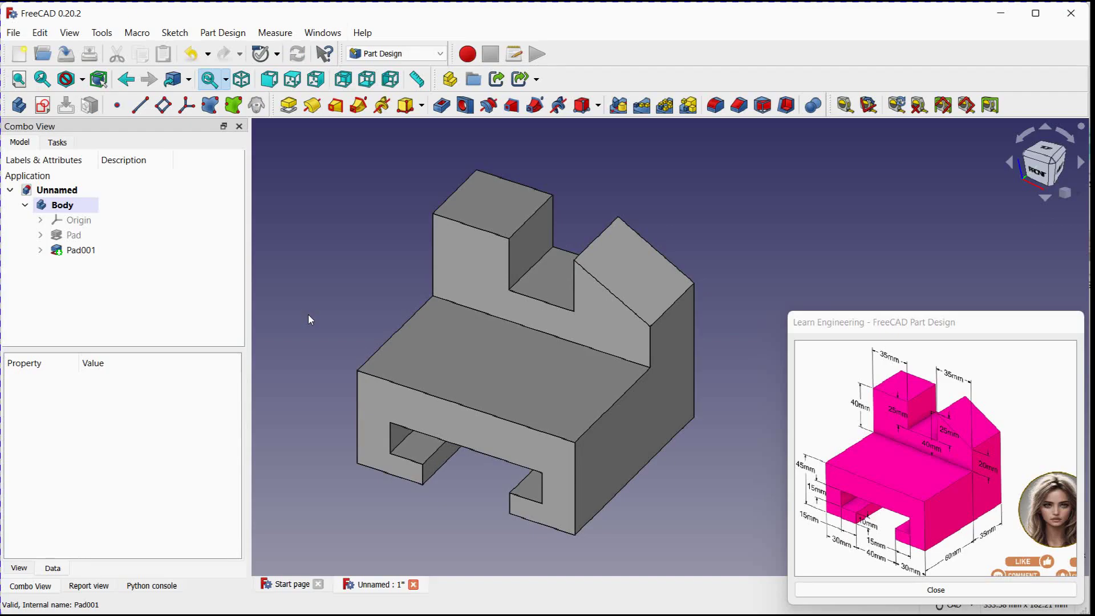
# - Export the body to the Desktop as an STL mesh file named part
pyautogui.click(17, 32)
pyautogui.click(38, 236)
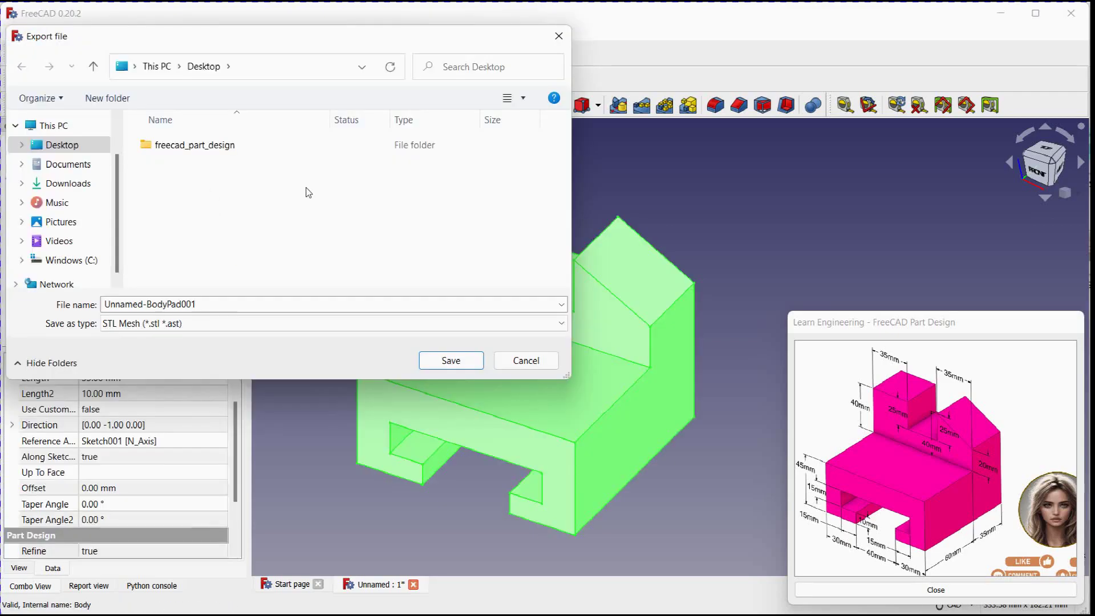
pyautogui.tripleClick(234, 303)
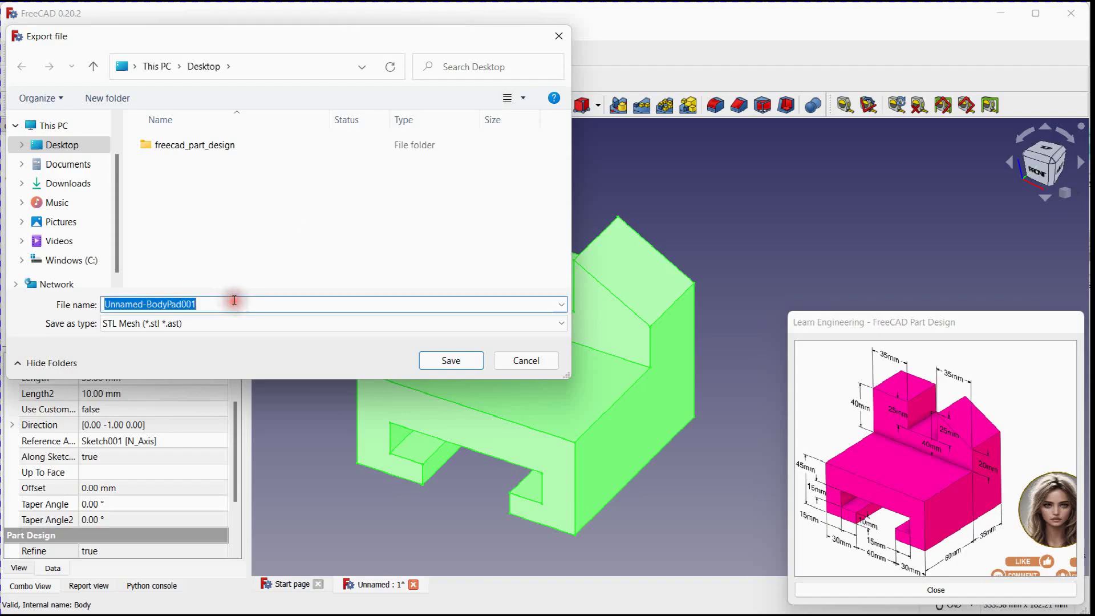
pyautogui.write('part')
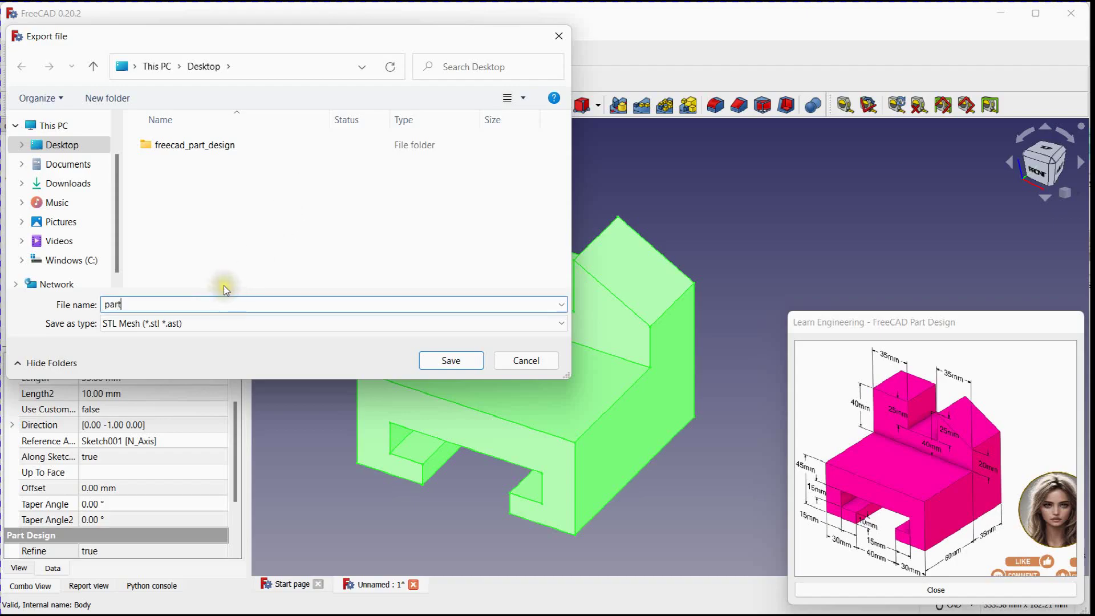
pyautogui.click(450, 360)
pyautogui.click(411, 241)
pyautogui.moveTo(408, 251); pyautogui.dragTo(316, 192, button='middle')
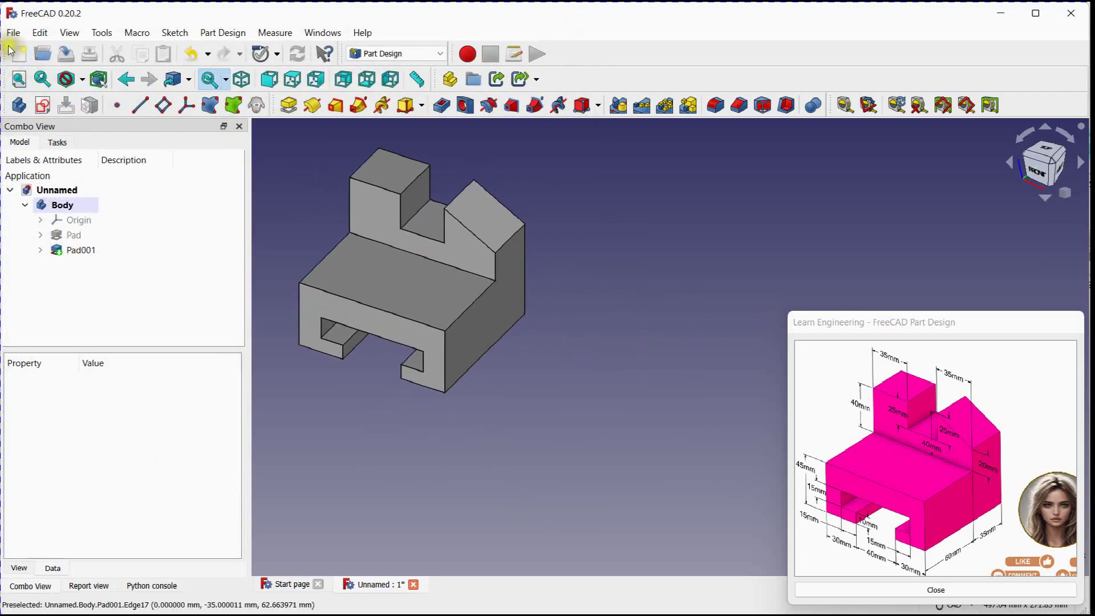
# - Import the part STL file from the Desktop into the current document
pyautogui.click(13, 33)
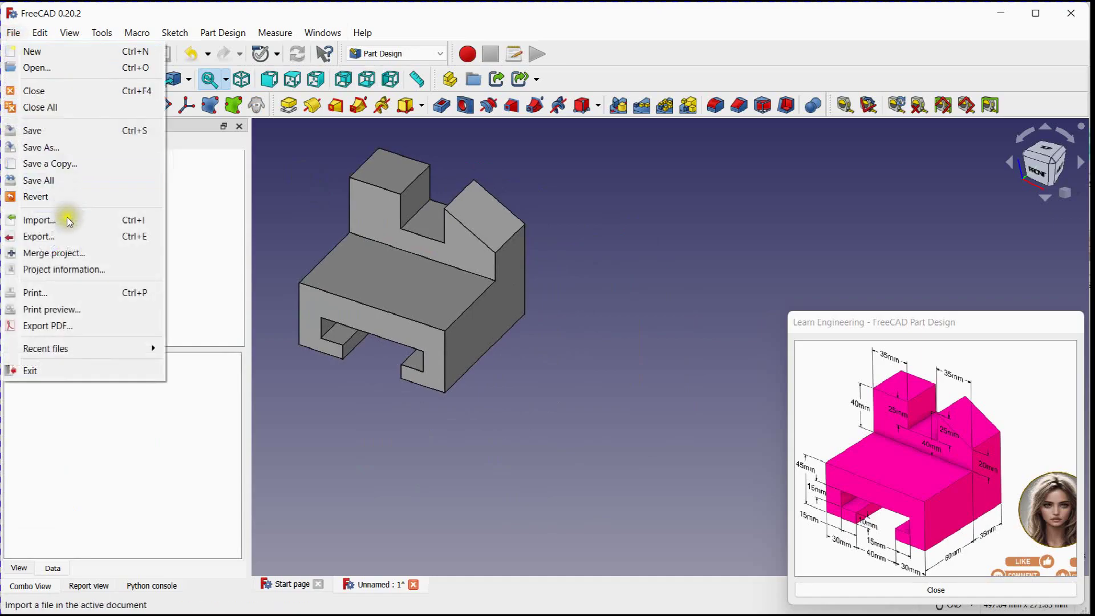
pyautogui.click(40, 220)
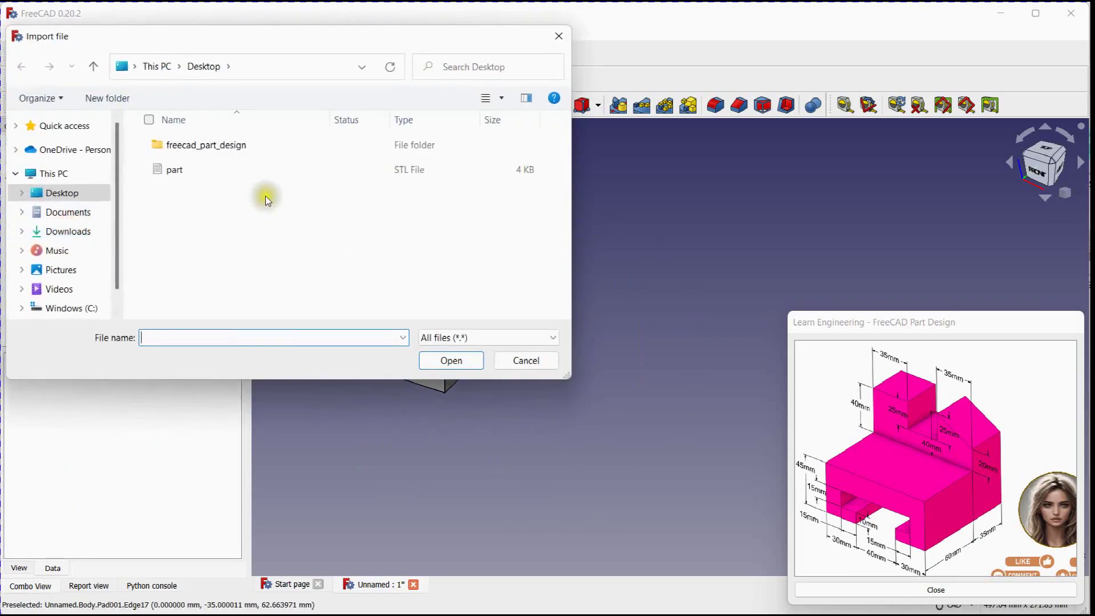
pyautogui.click(234, 169)
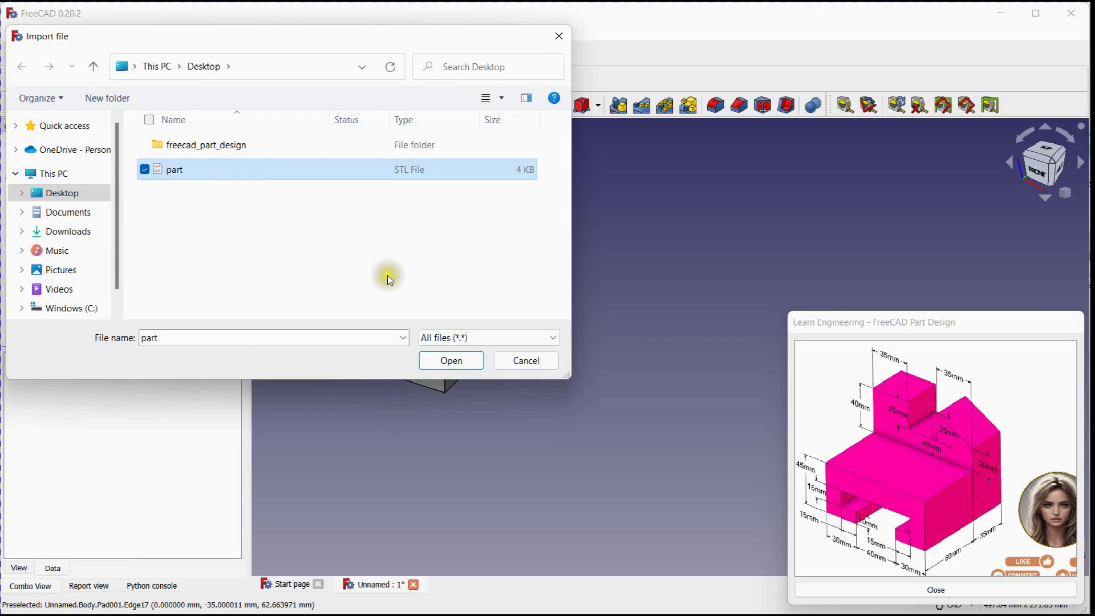
pyautogui.click(455, 365)
pyautogui.scroll(-5, 479, 342)
pyautogui.moveTo(414, 293); pyautogui.dragTo(318, 263, button='middle')
pyautogui.scroll(2, 319, 263)
pyautogui.scroll(-1, 386, 316)
pyautogui.moveTo(385, 316); pyautogui.dragTo(317, 303, button='middle')
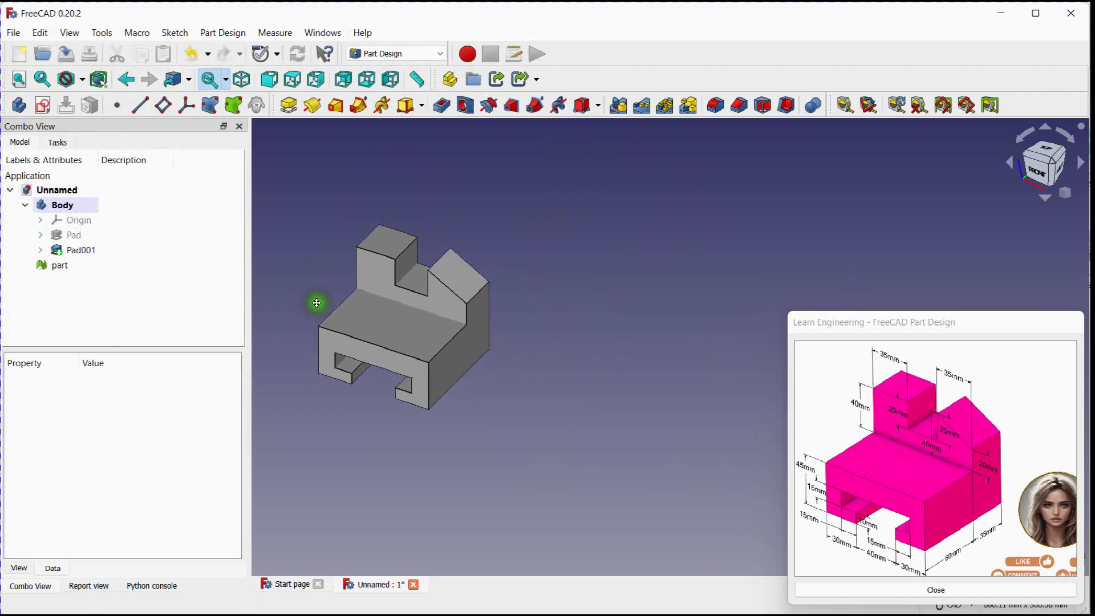
# - Offset the imported part mesh from the body by setting its placement X position to 130 mm
pyautogui.click(69, 264)
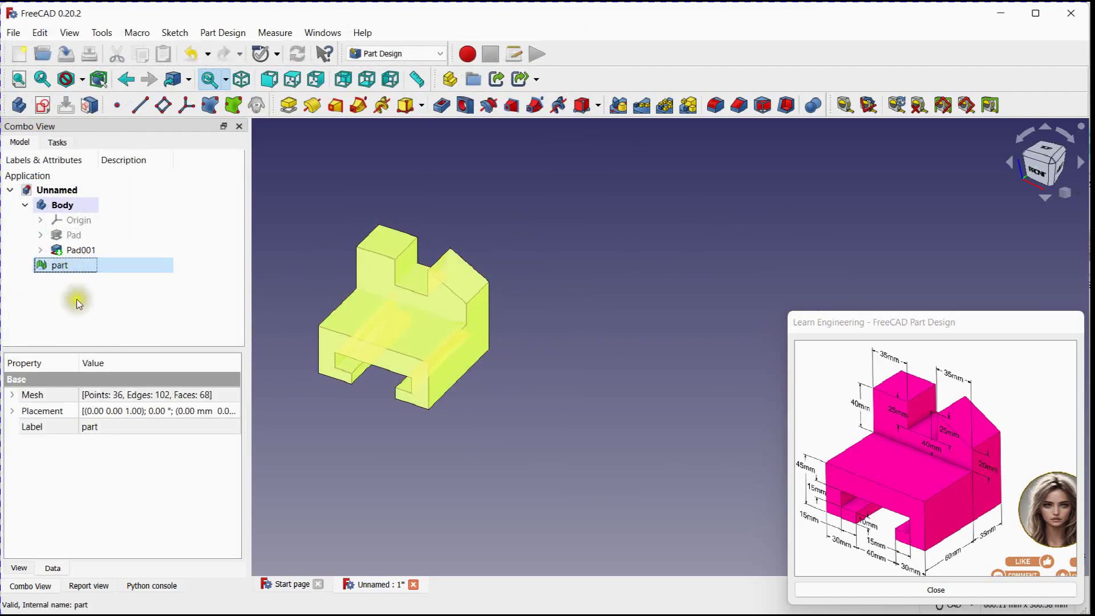
pyautogui.click(11, 410)
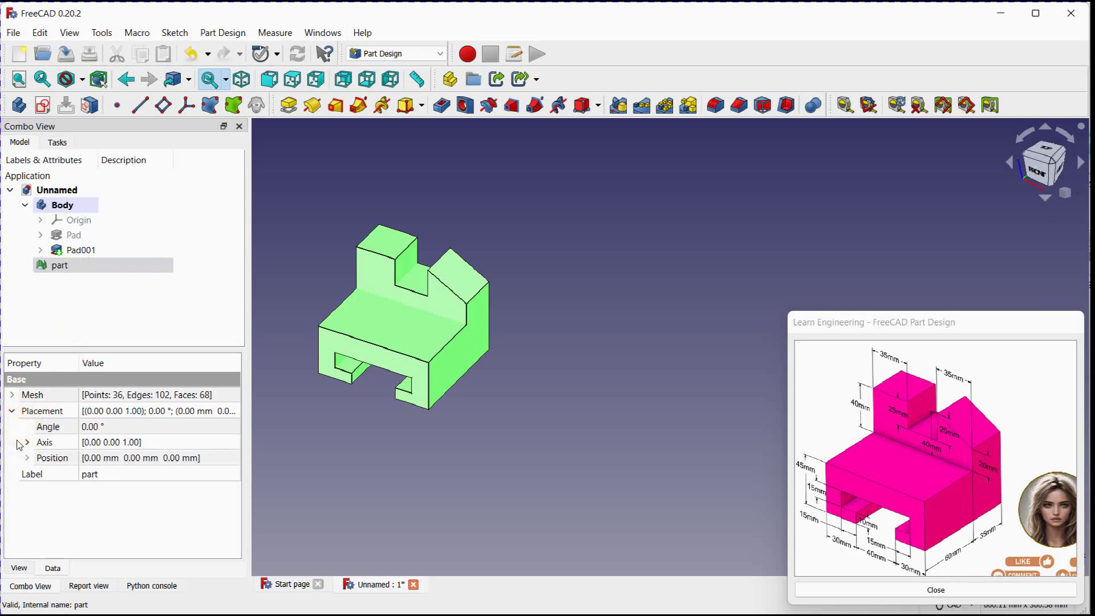
pyautogui.click(27, 457)
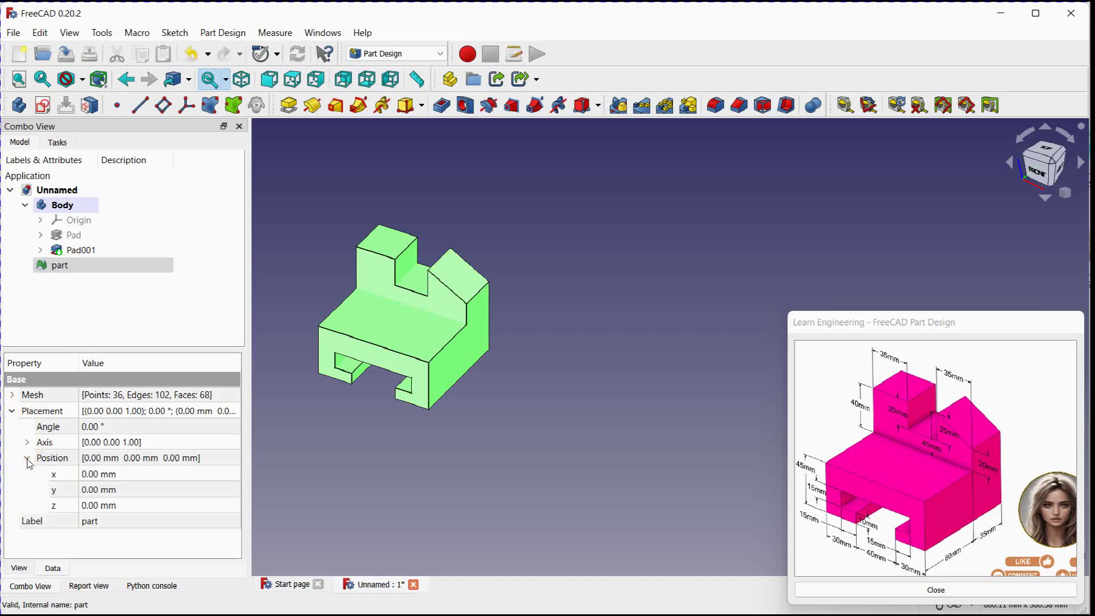
pyautogui.click(102, 474)
pyautogui.scroll(5, 108, 477)
pyautogui.scroll(20, 108, 477)
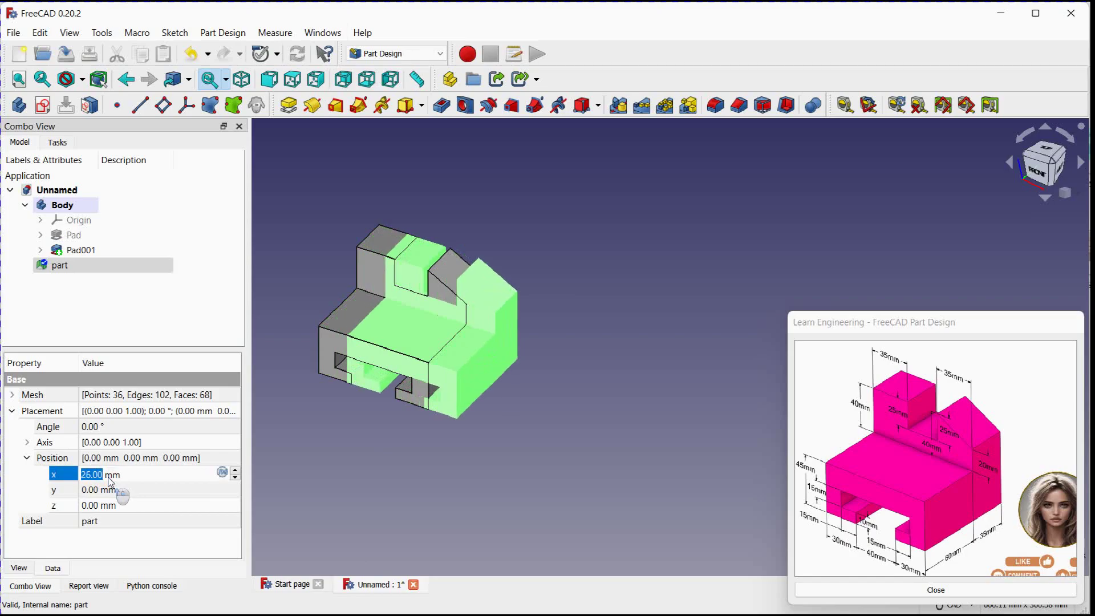
pyautogui.scroll(20, 108, 477)
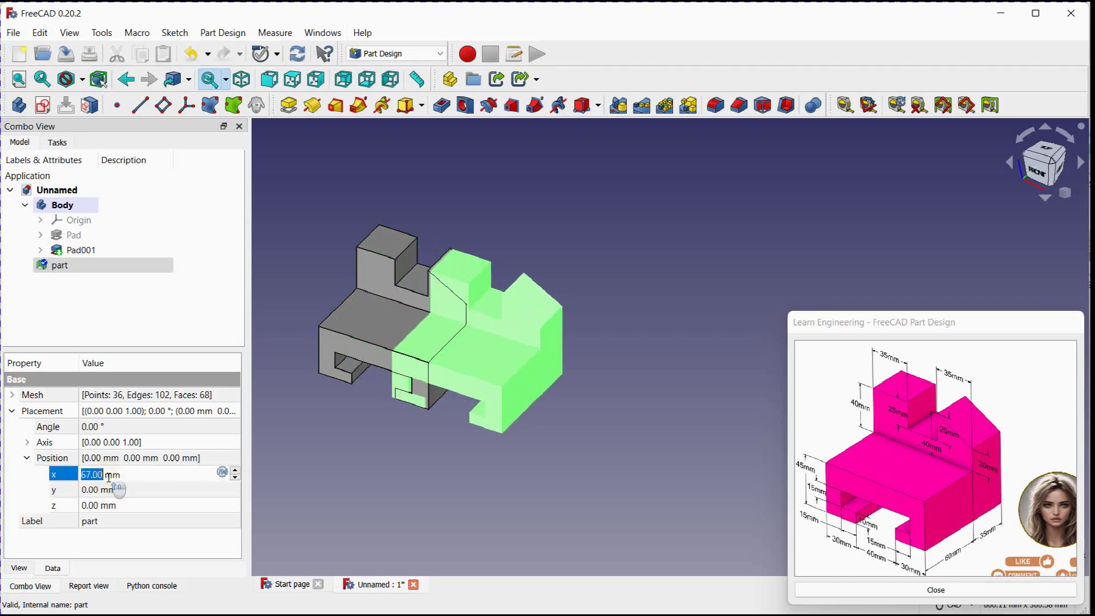
pyautogui.scroll(20, 112, 474)
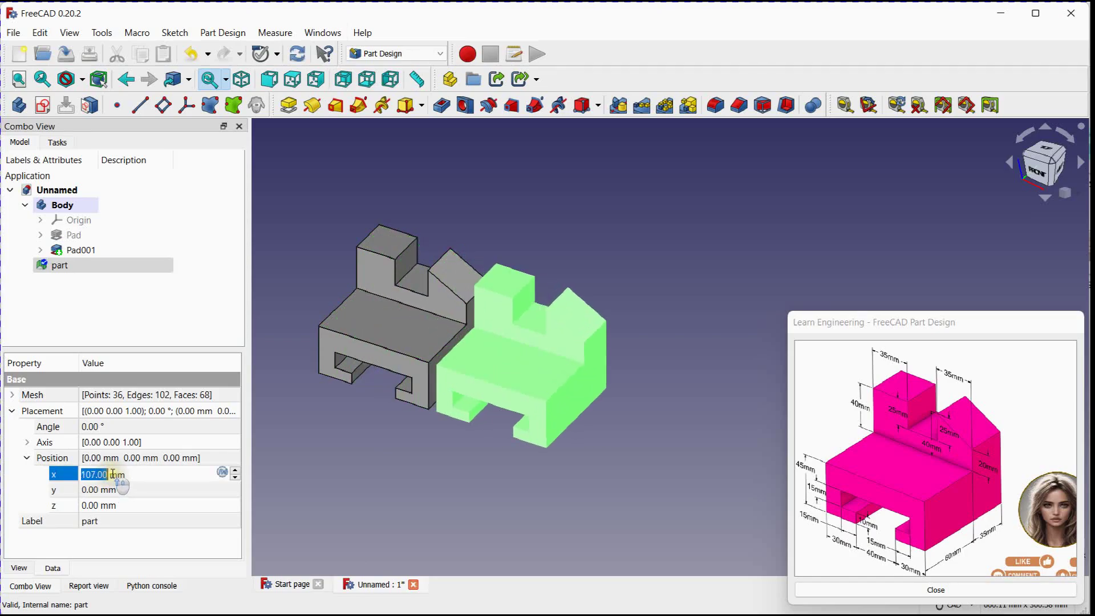
pyautogui.scroll(7, 113, 474)
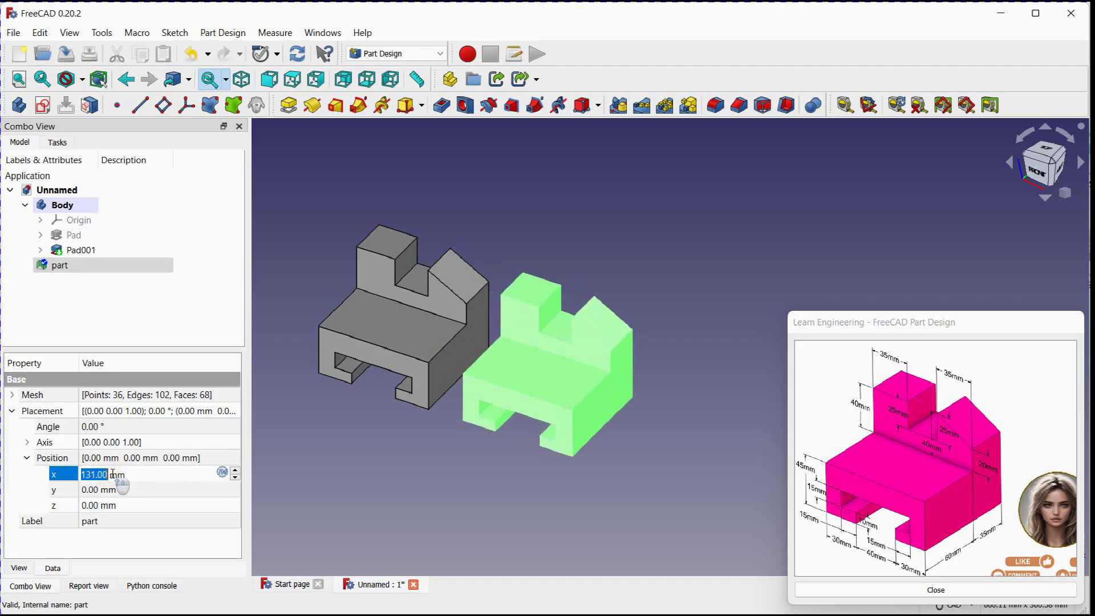
pyautogui.click(283, 450)
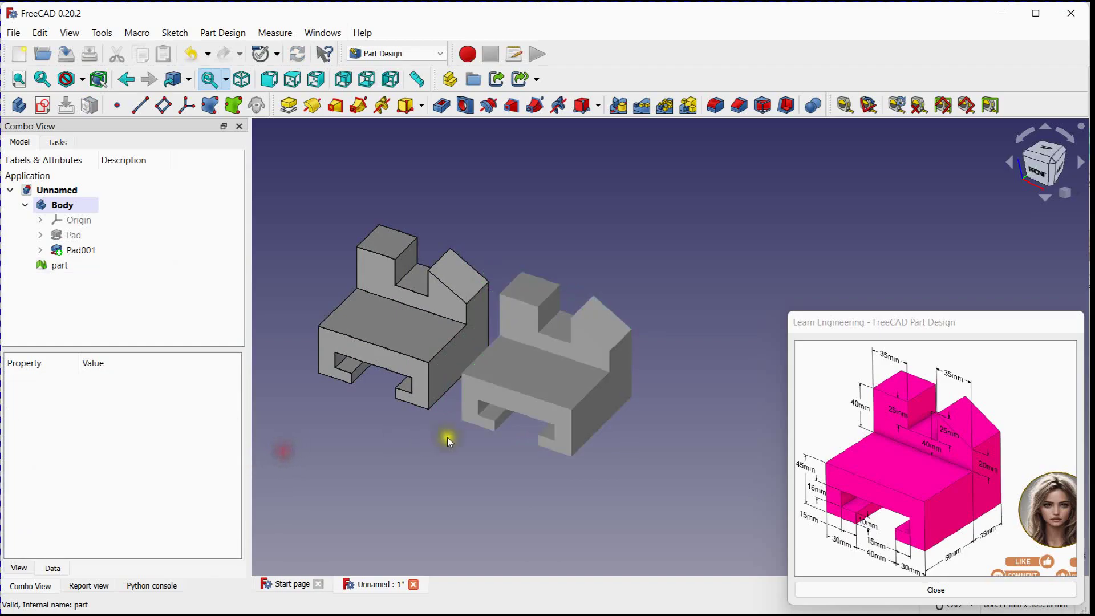
pyautogui.moveTo(447, 437); pyautogui.dragTo(463, 474, button='middle')
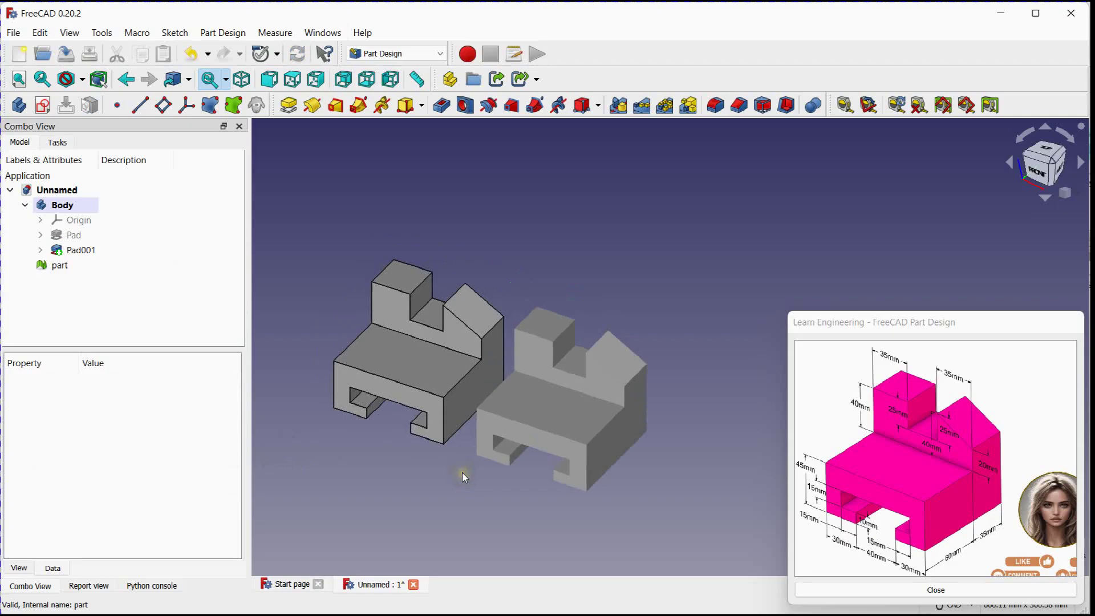
# - Rotate the imported part mesh about the Z axis, raising its placement angle to 147°
pyautogui.click(69, 265)
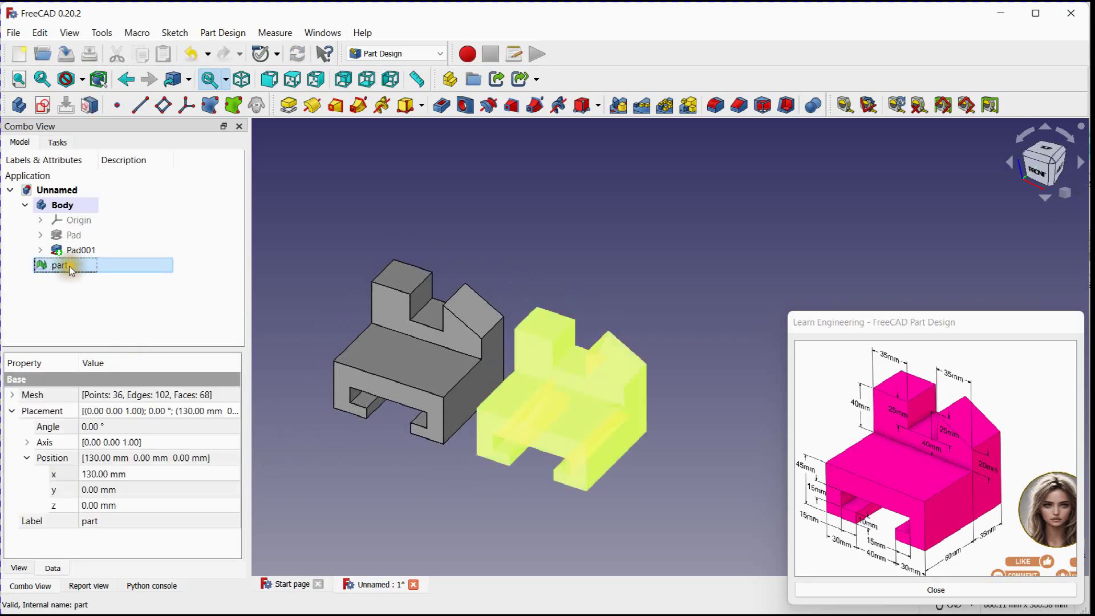
pyautogui.click(27, 443)
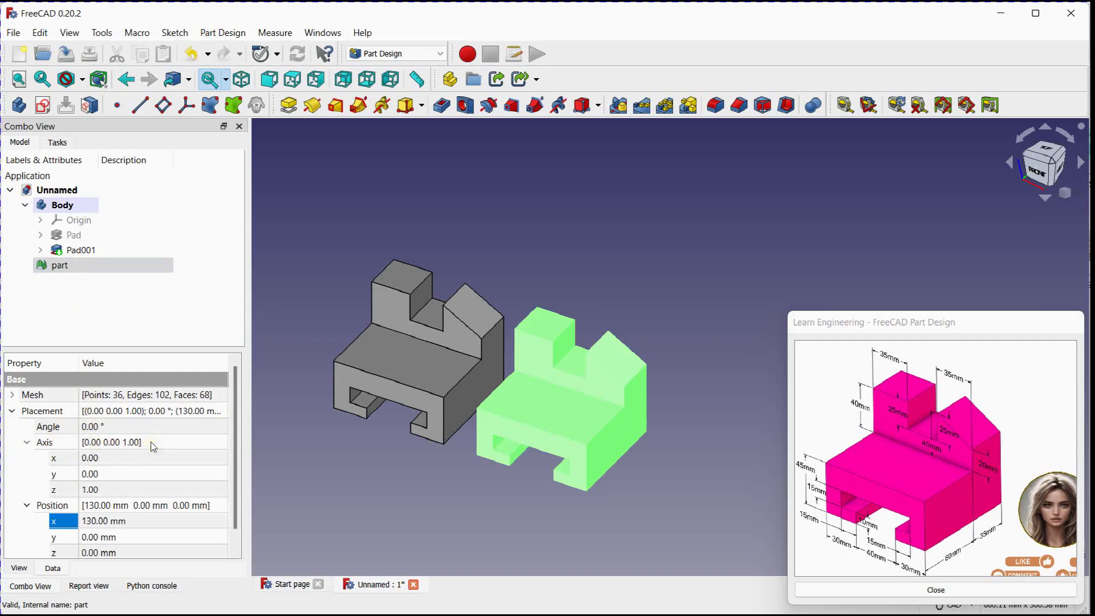
pyautogui.click(102, 425)
pyautogui.scroll(20, 105, 425)
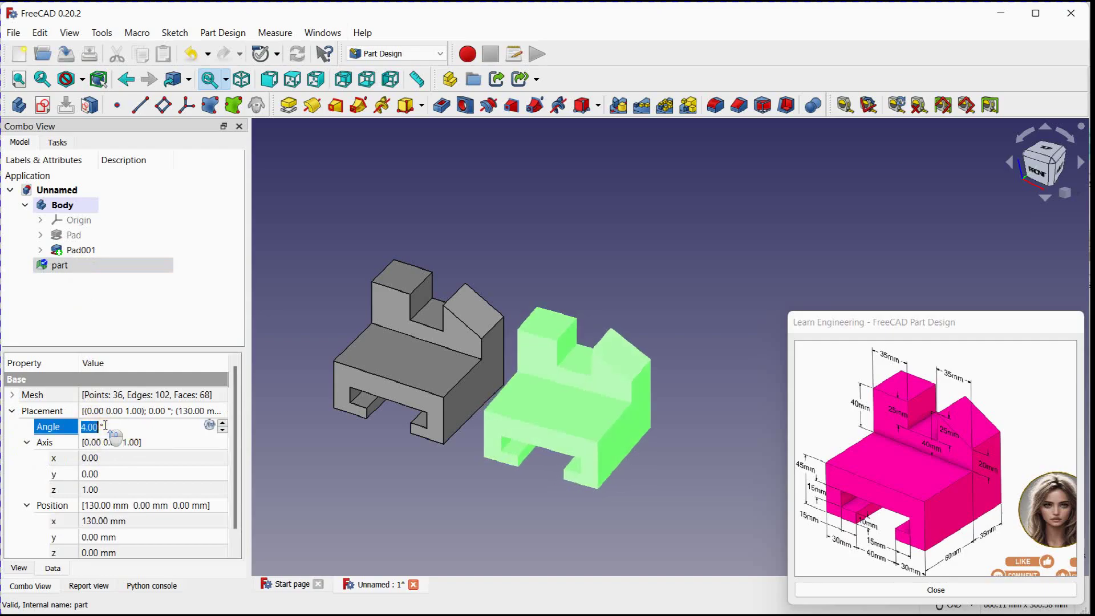
pyautogui.scroll(20, 106, 425)
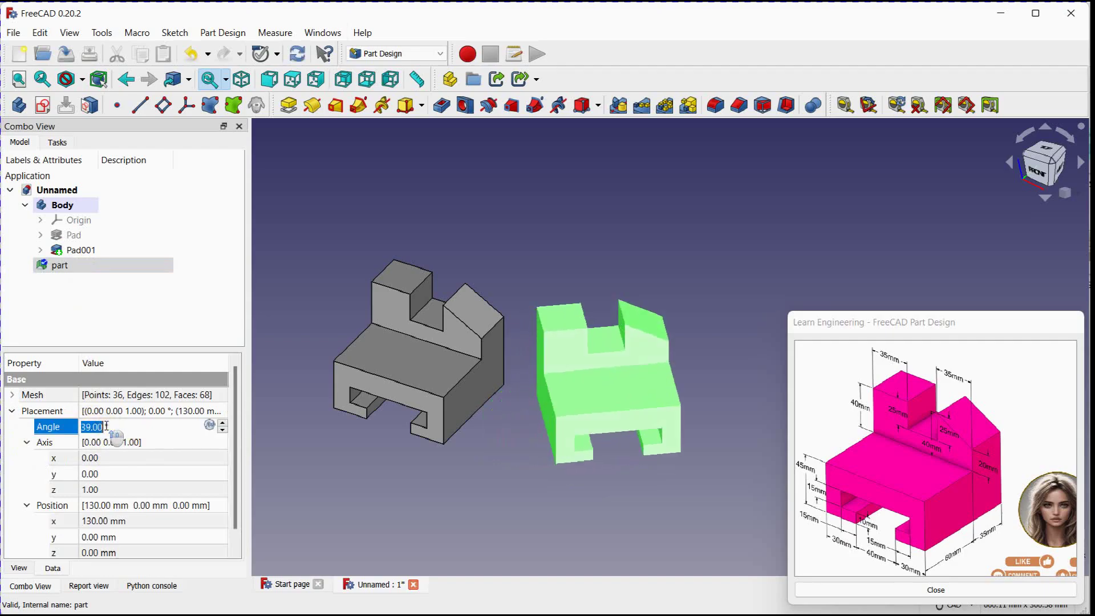
pyautogui.scroll(20, 106, 426)
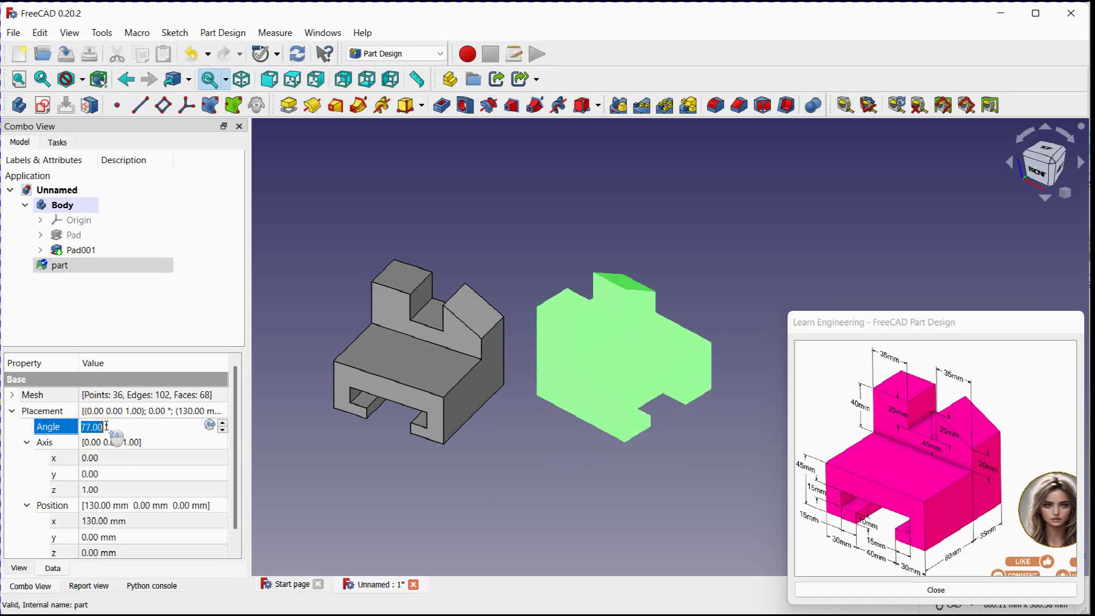
pyautogui.scroll(20, 106, 425)
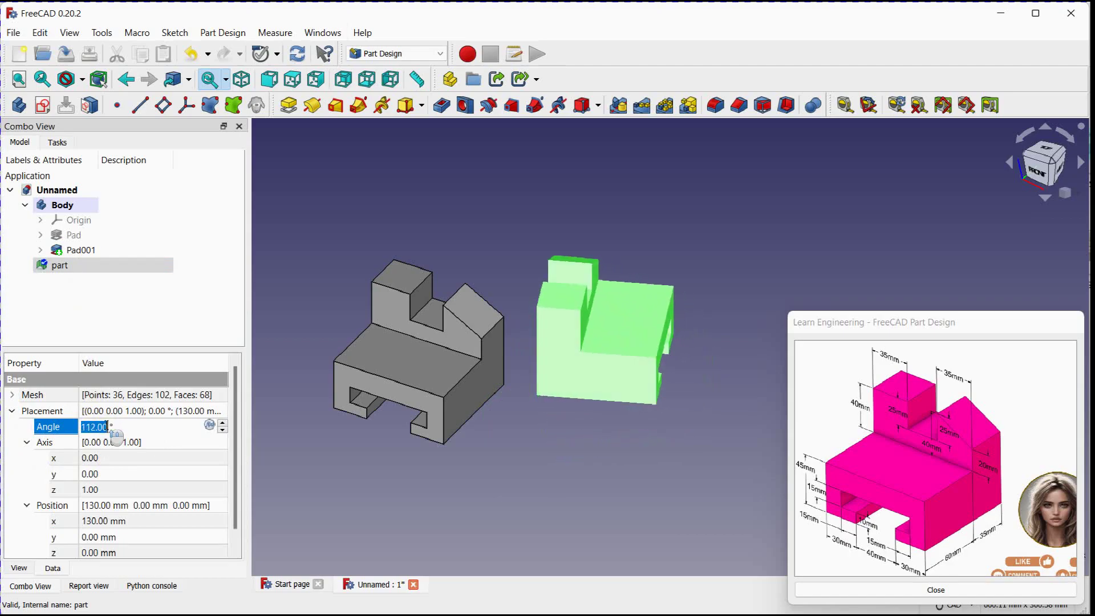
pyautogui.scroll(20, 106, 425)
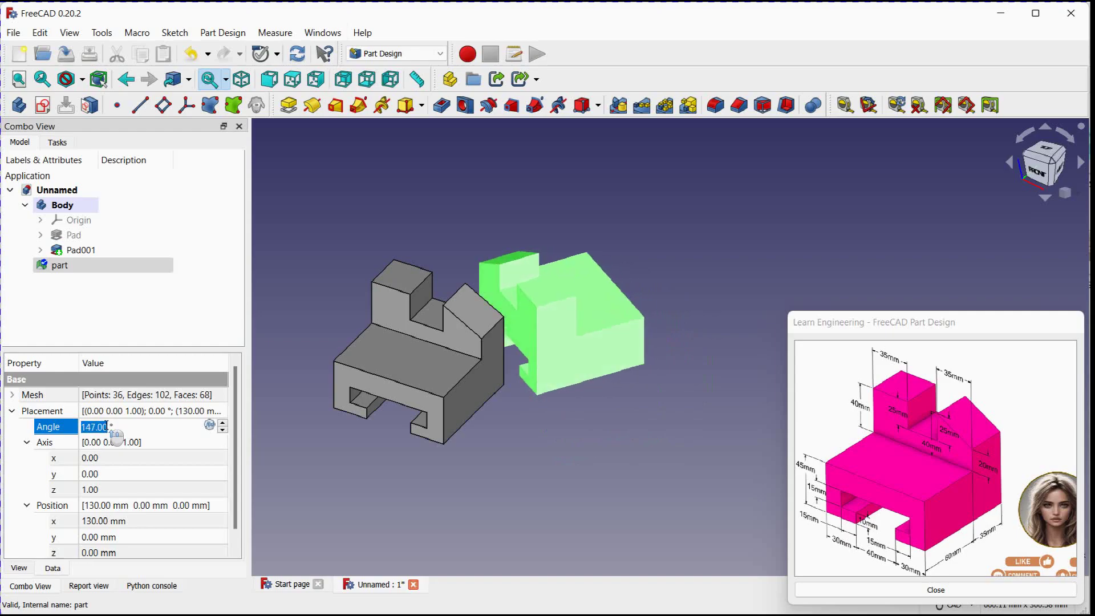